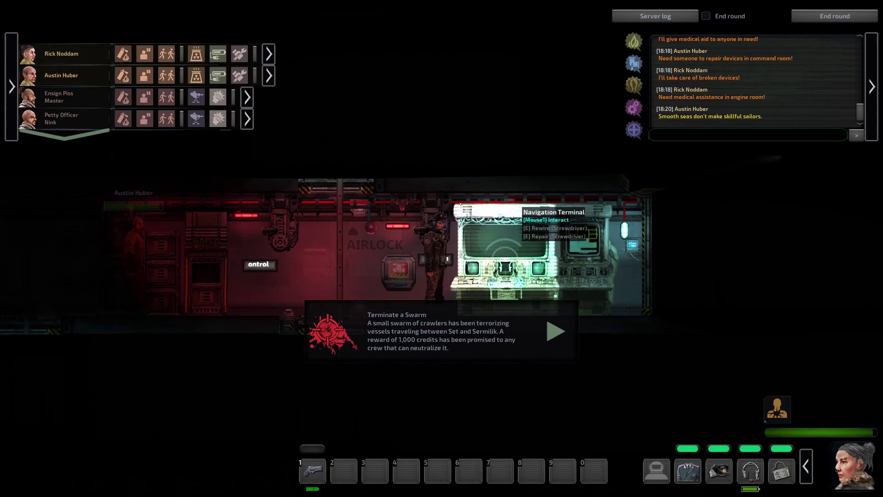
# Bring up the navigation terminal's sonar and steering controls
pyautogui.click(510, 228)
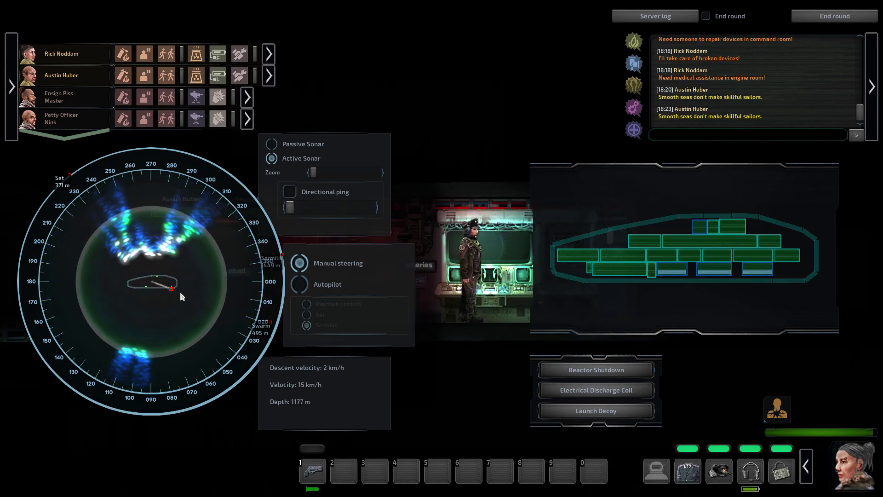
# Set new sonar headings to steer deeper, briefly handing over to autopilot and back
pyautogui.click(172, 290)
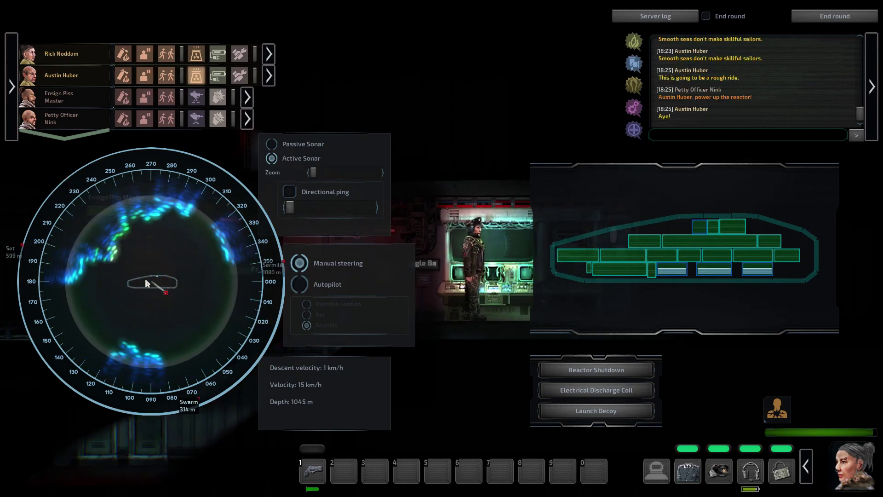
pyautogui.click(159, 305)
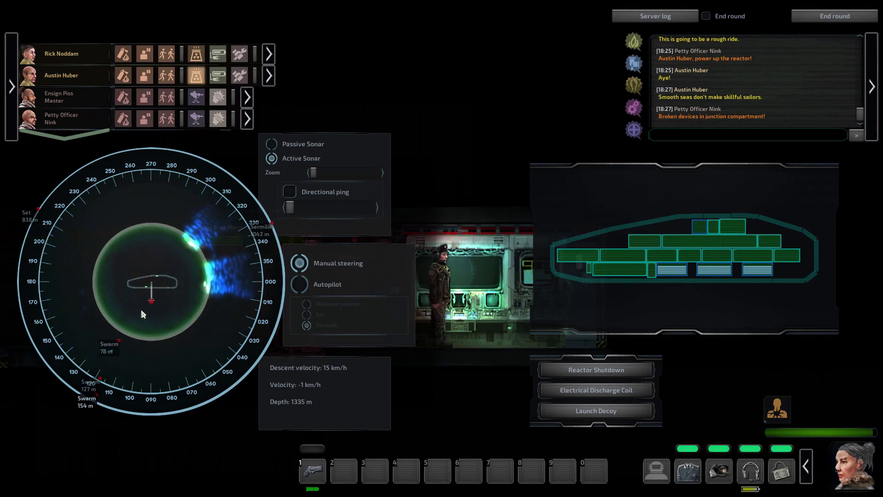
pyautogui.click(318, 283)
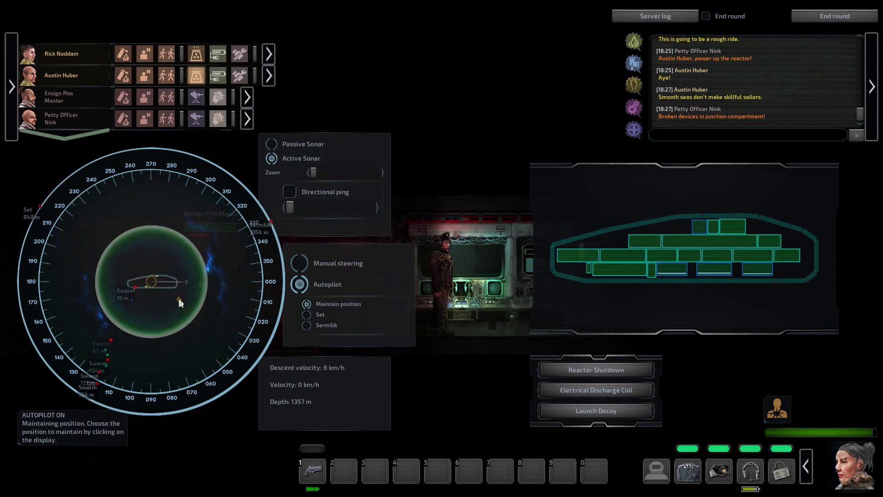
pyautogui.click(299, 263)
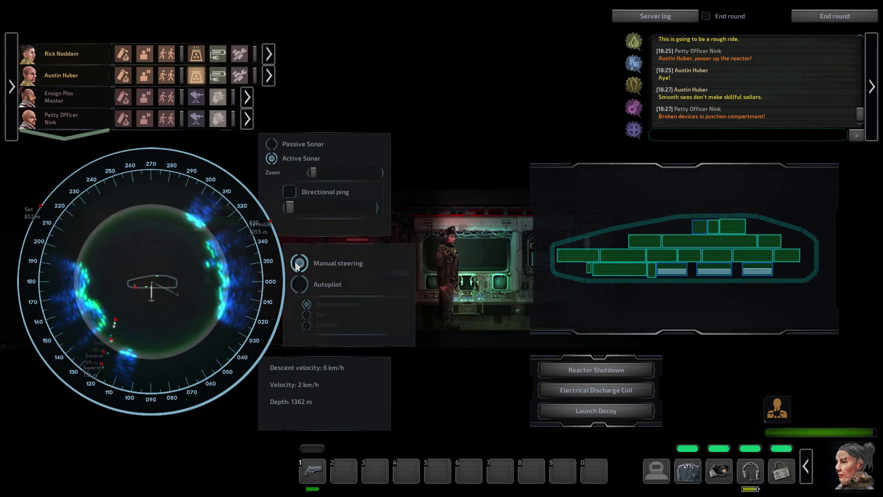
# Steer manually to new headings, then set autopilot to Maintain position
pyautogui.click(194, 307)
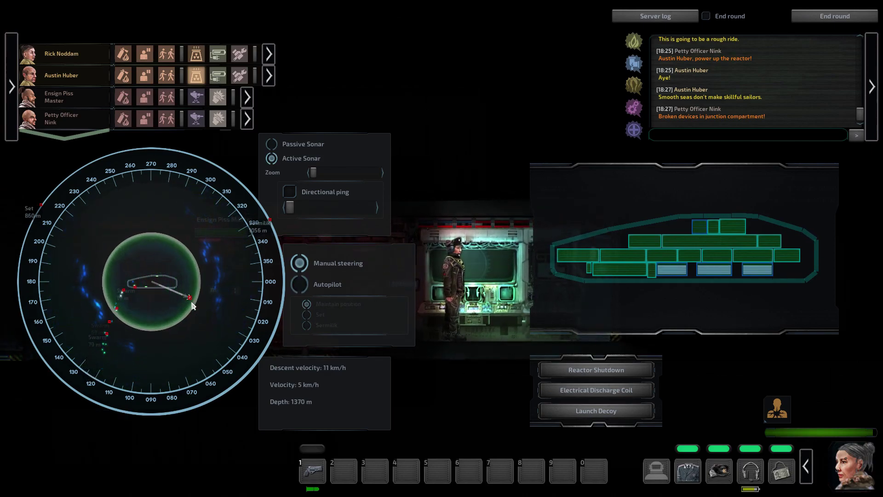
pyautogui.click(157, 293)
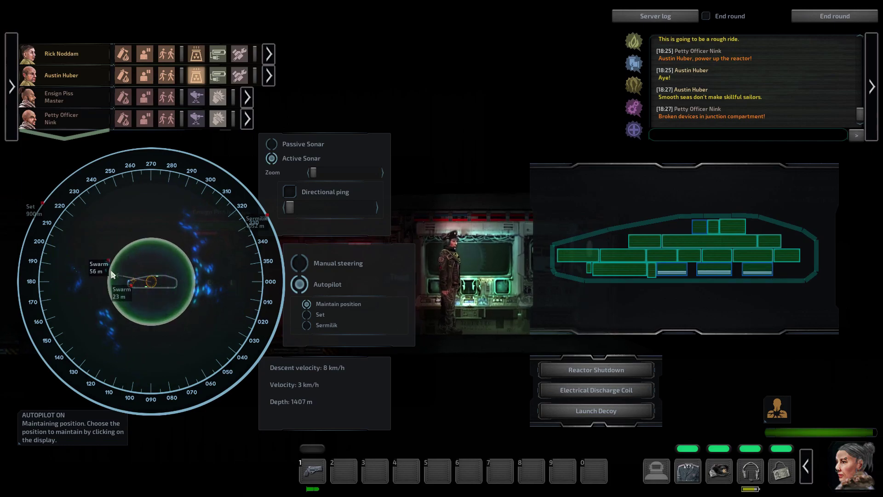
pyautogui.click(155, 289)
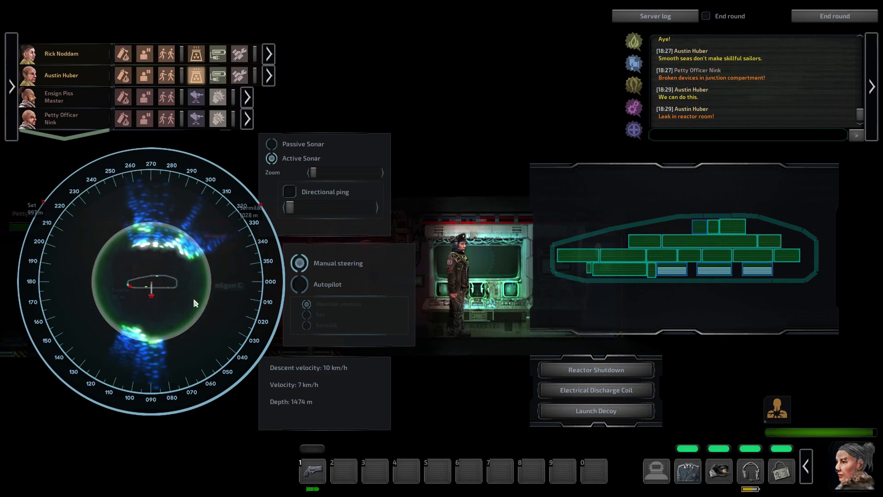
pyautogui.click(300, 284)
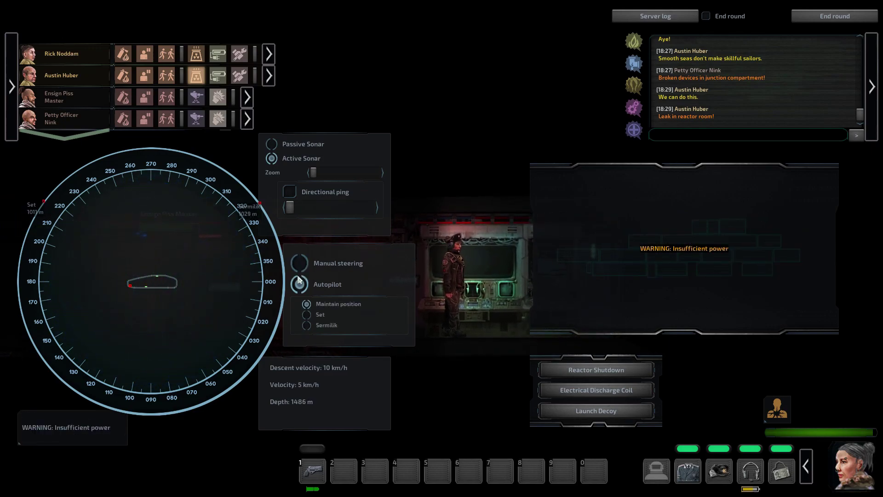
# Leave the terminal, view the dark water through the periscope, and resume play inside
pyautogui.press('d')
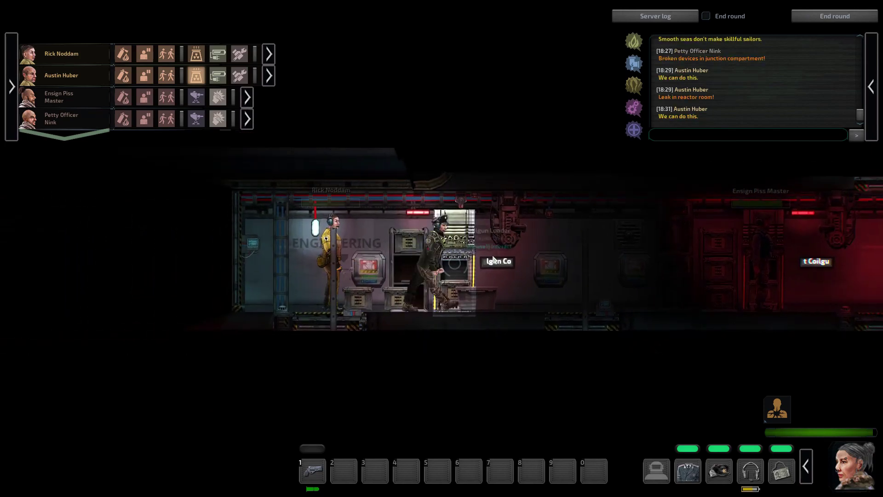
pyautogui.click(428, 233)
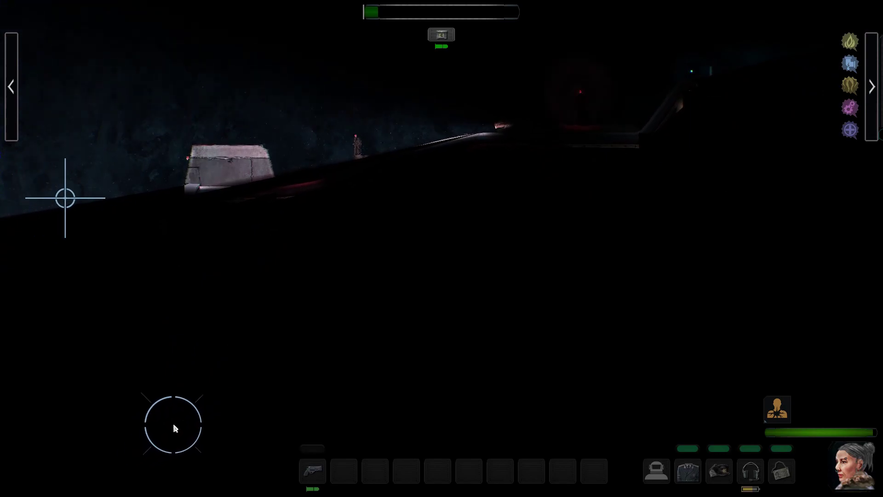
pyautogui.press('Escape')
pyautogui.press('Escape')
pyautogui.press('Escape')
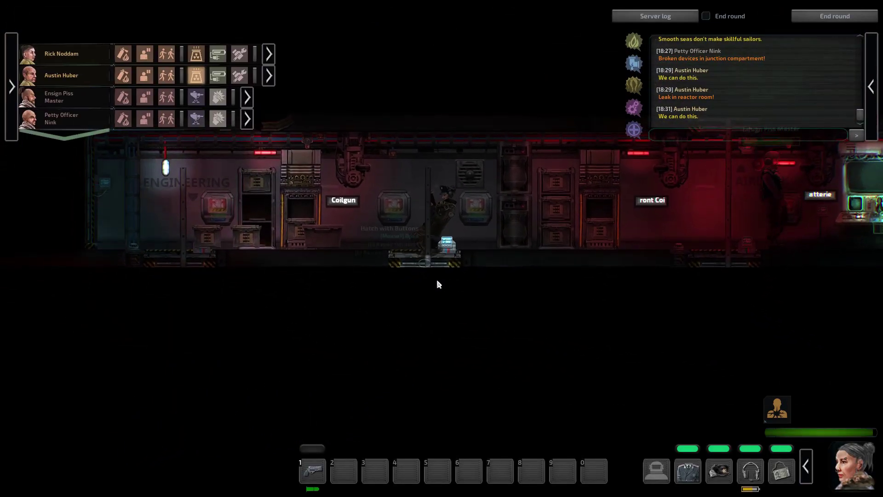
pyautogui.press('d')
pyautogui.press('d')
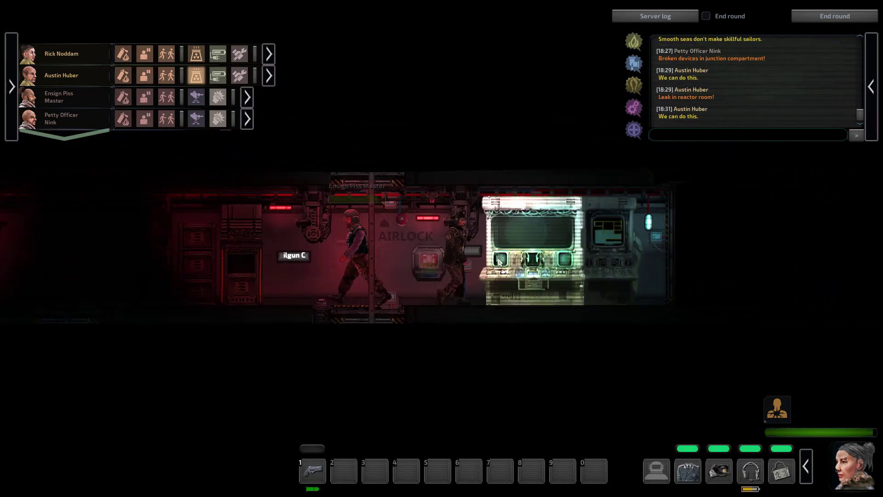
pyautogui.click(471, 245)
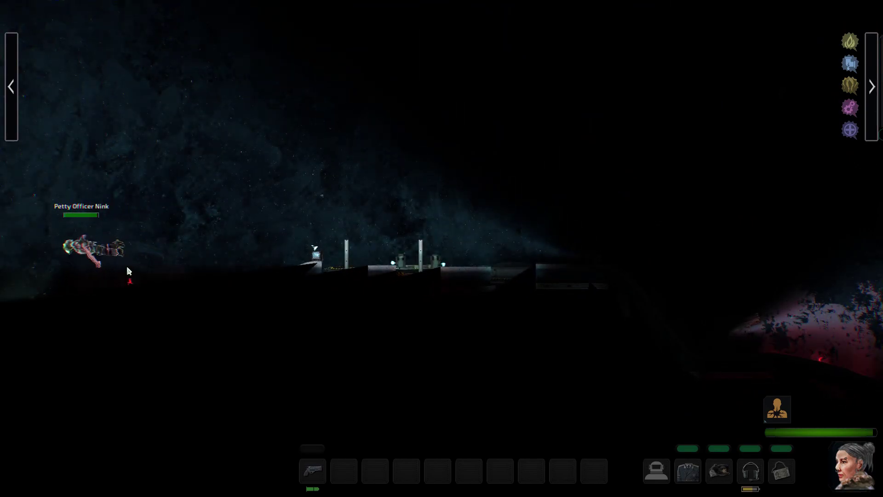
pyautogui.press('Escape')
pyautogui.press('Escape')
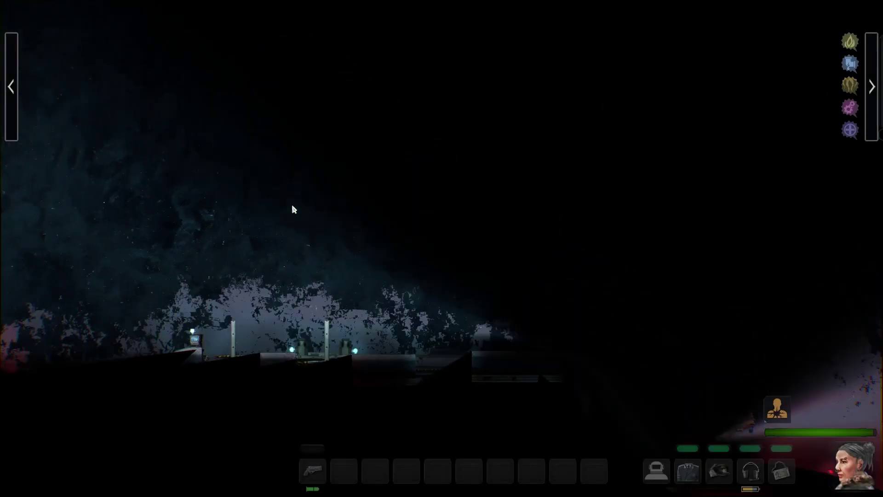
pyautogui.click(292, 210)
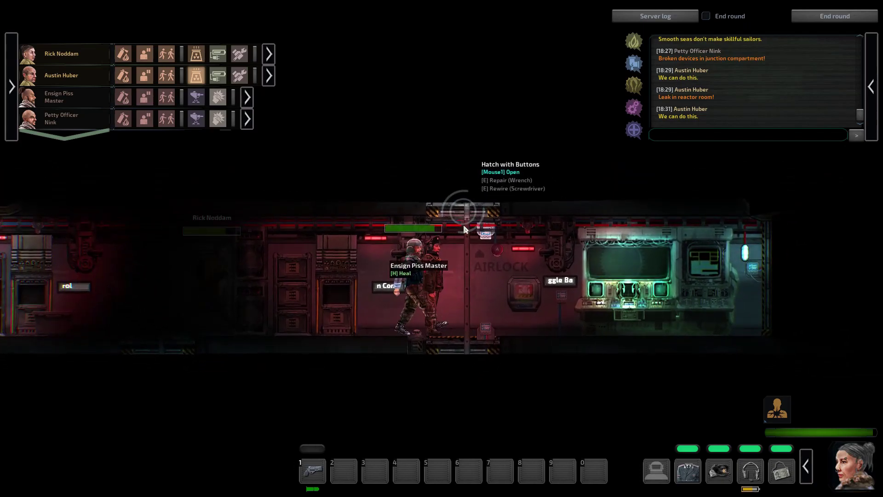
# Go through the hatch and climb the ladder into the diving-suit room
pyautogui.click(457, 229)
pyautogui.press('w')
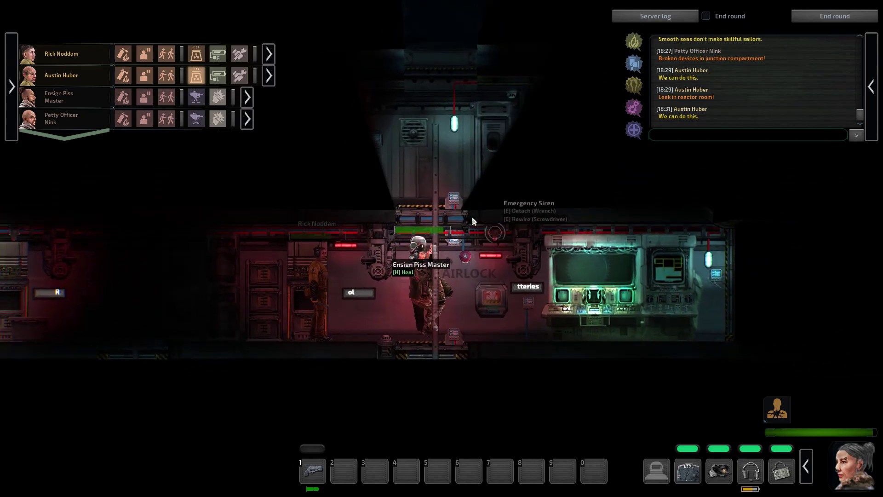
pyautogui.press('w')
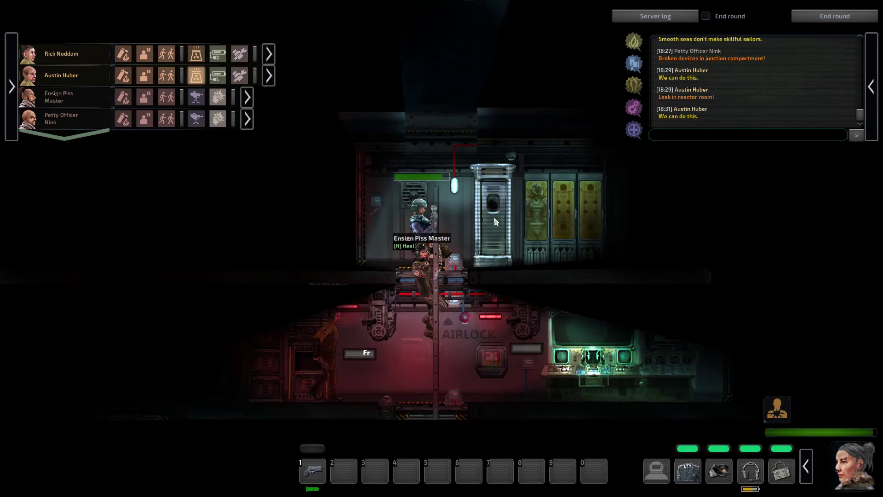
pyautogui.press('w')
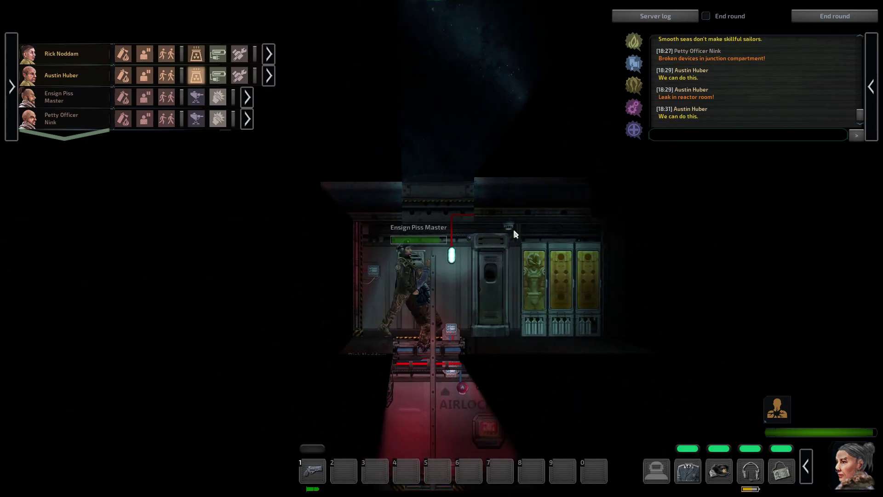
pyautogui.press('a')
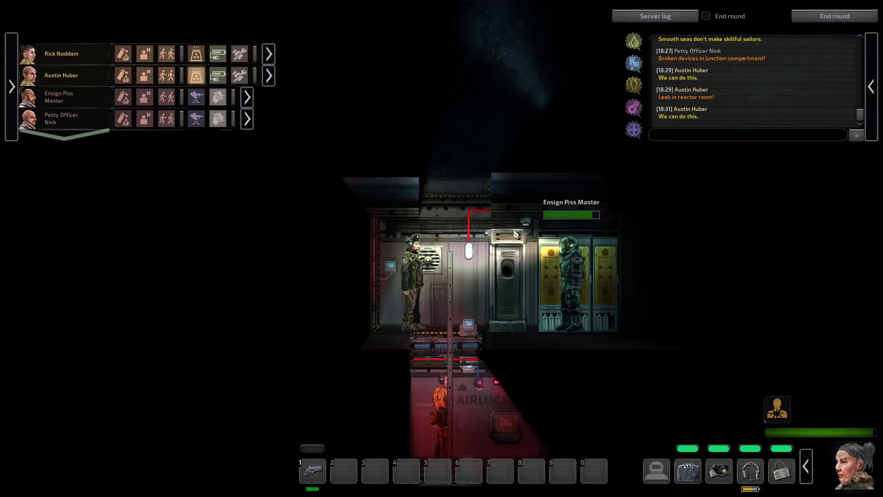
pyautogui.press('a')
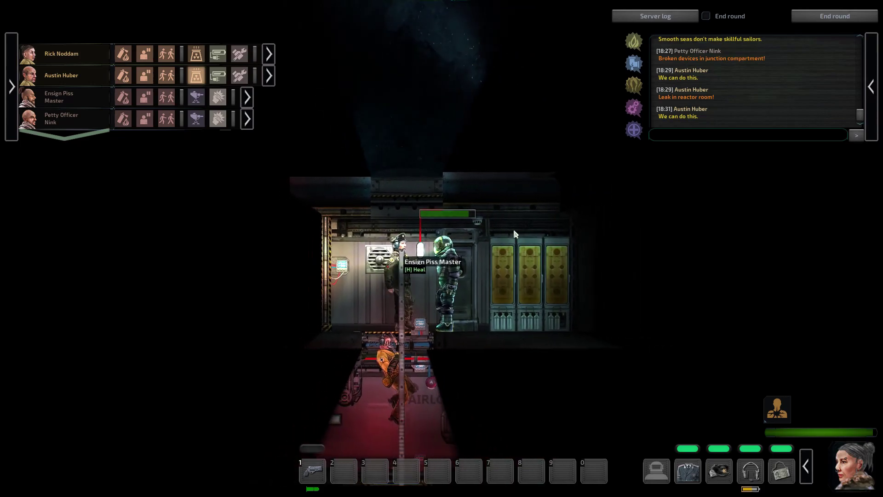
# Check the steel cabinet's contents beside the diving suits, then close it
pyautogui.press('d')
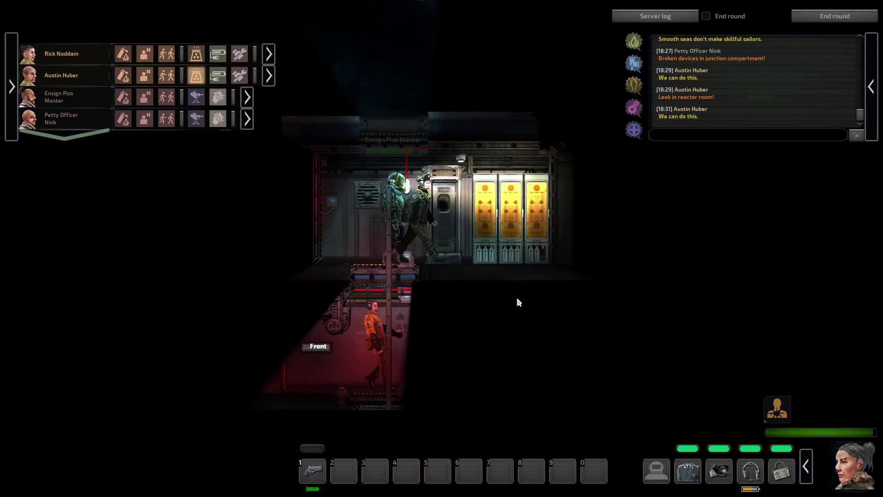
pyautogui.click(425, 271)
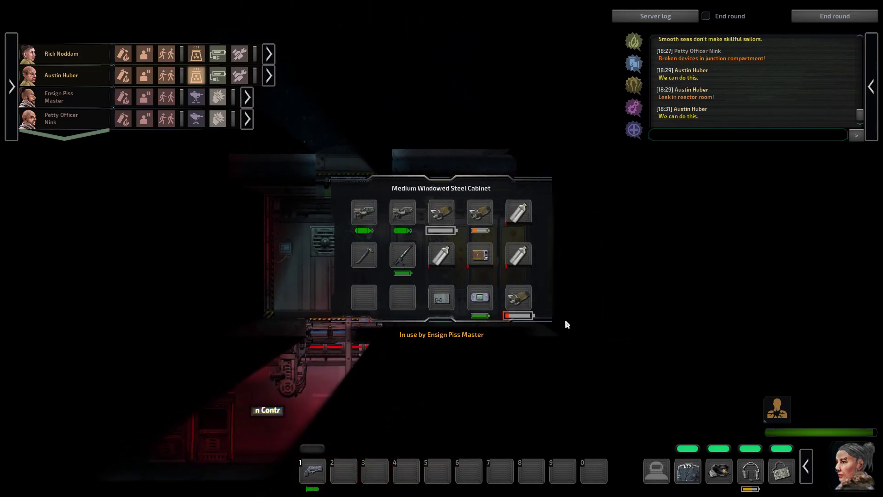
pyautogui.press('Escape')
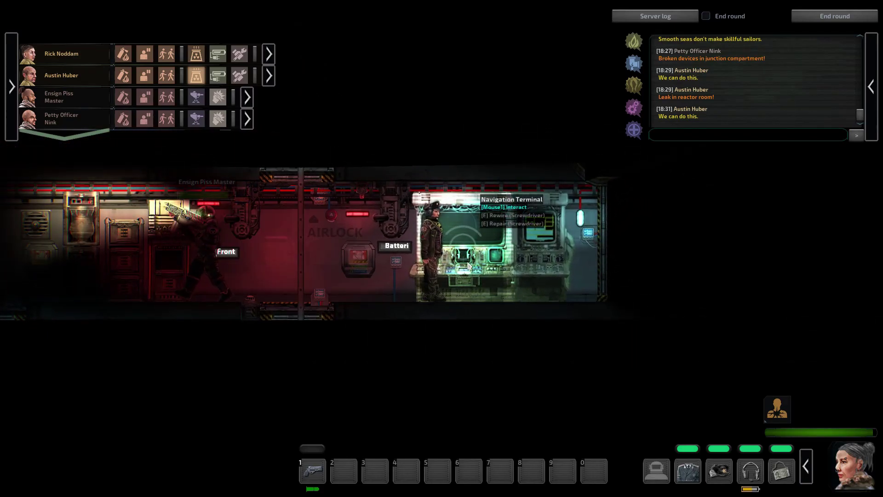
# Reopen the navigation terminal and steer on autopilot toward Sermilik until docking is possible
pyautogui.click(470, 266)
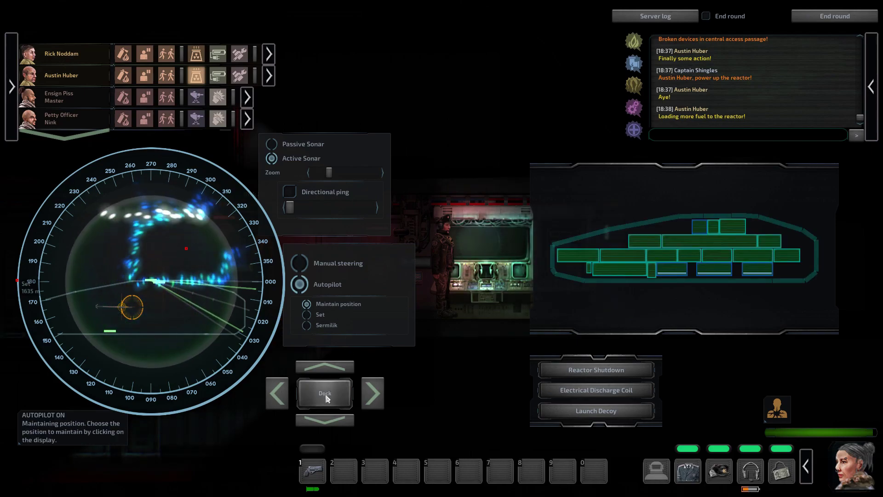
pyautogui.scroll(2, 137, 288)
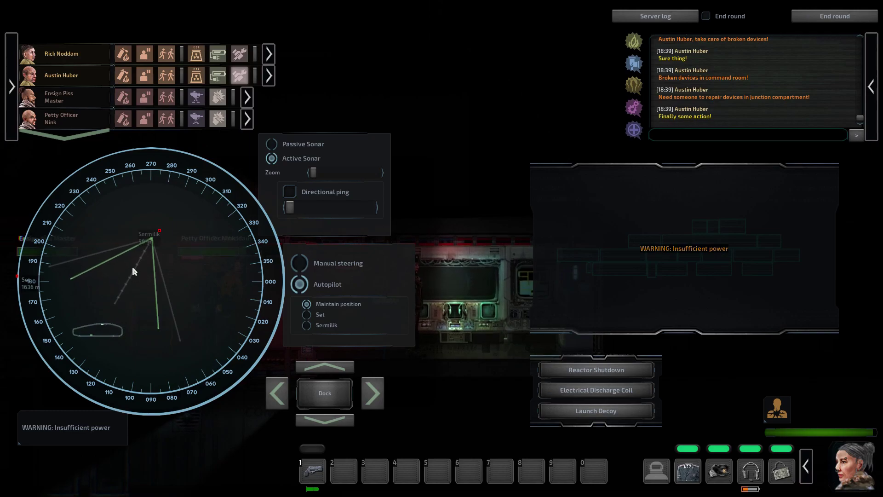
# Leave the terminal, briefly recheck the navigation display, and head to the floor hatch
pyautogui.press('d')
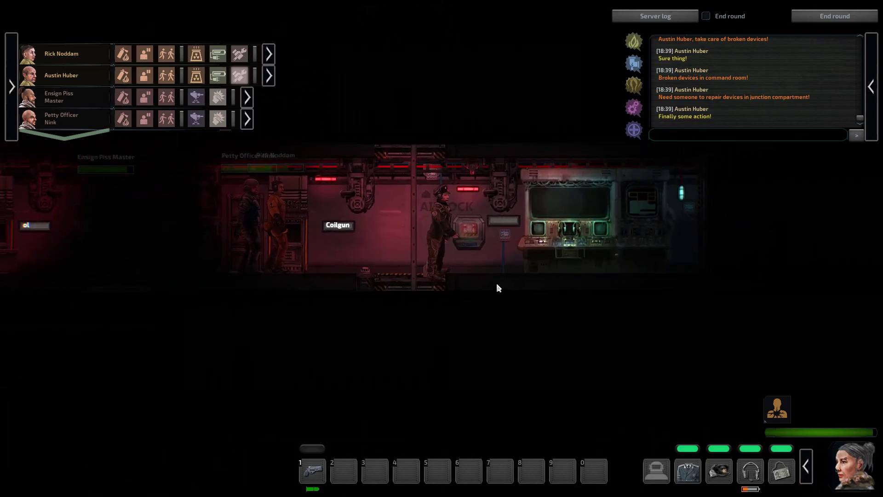
pyautogui.press('d')
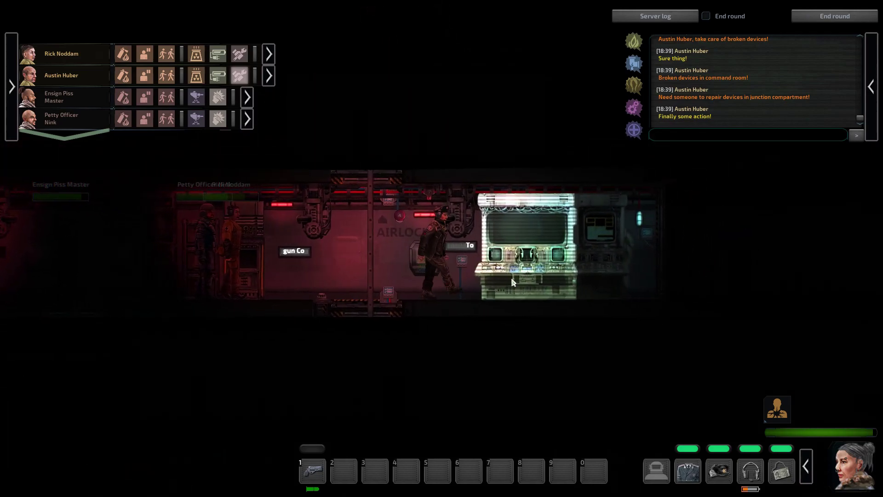
pyautogui.press('e')
pyautogui.press('a')
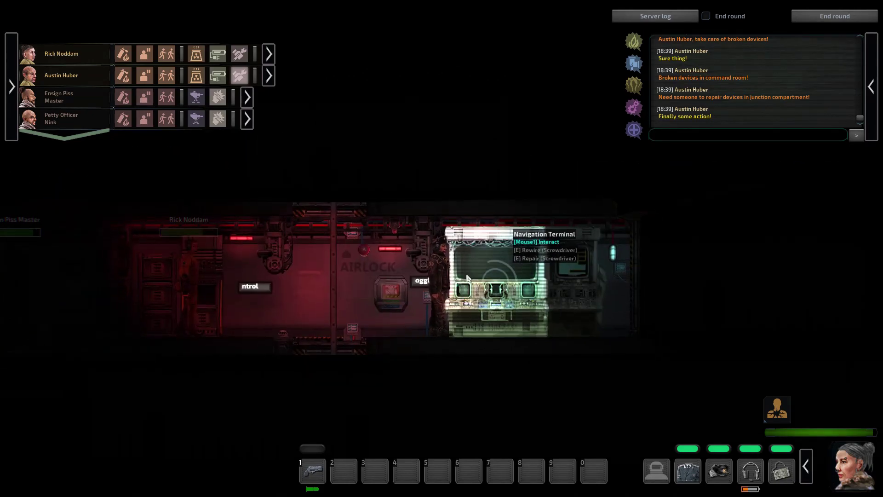
pyautogui.press('a')
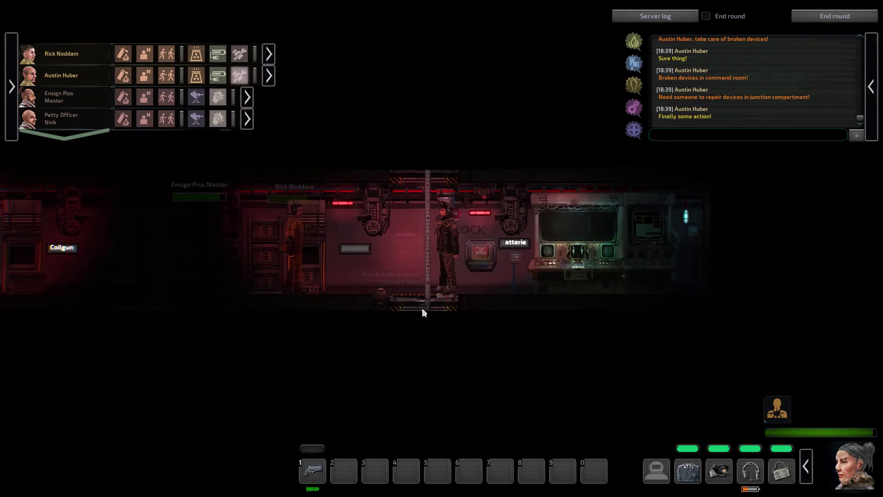
# Descend into the command room, then climb back up to the airlock deck and Engineering
pyautogui.click(422, 308)
pyautogui.press('s')
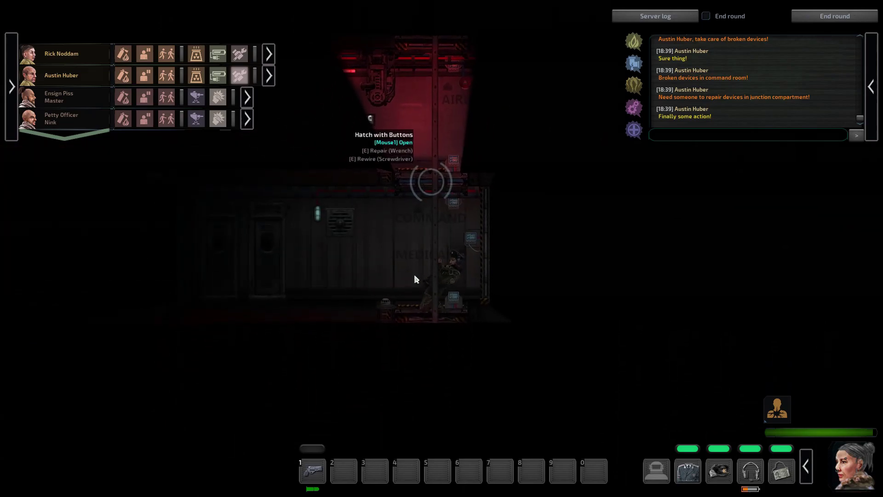
pyautogui.press('s')
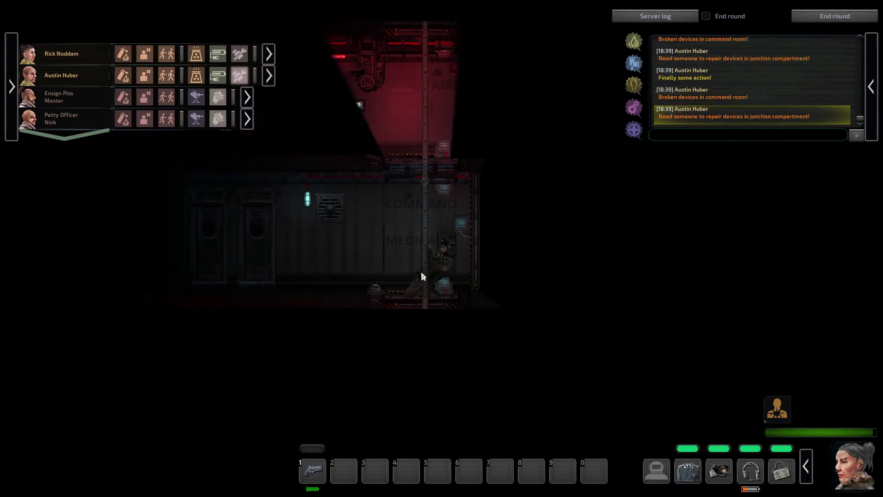
pyautogui.press('a')
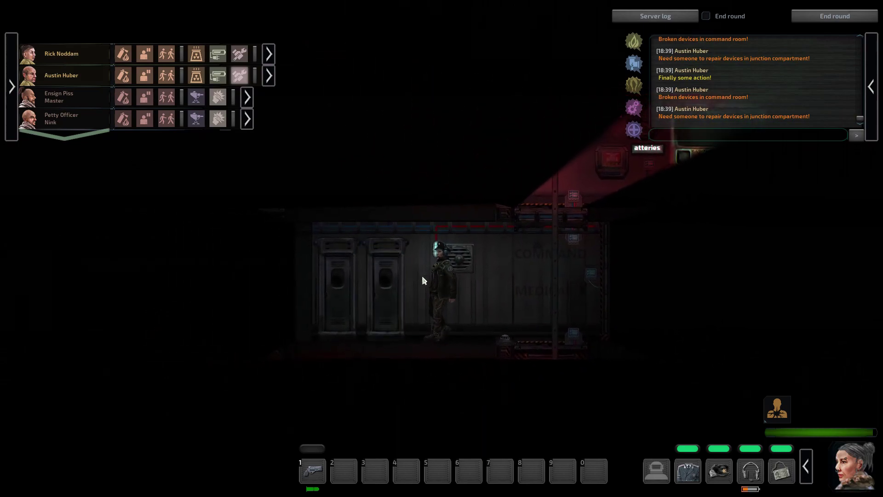
pyautogui.press('d')
pyautogui.press('w')
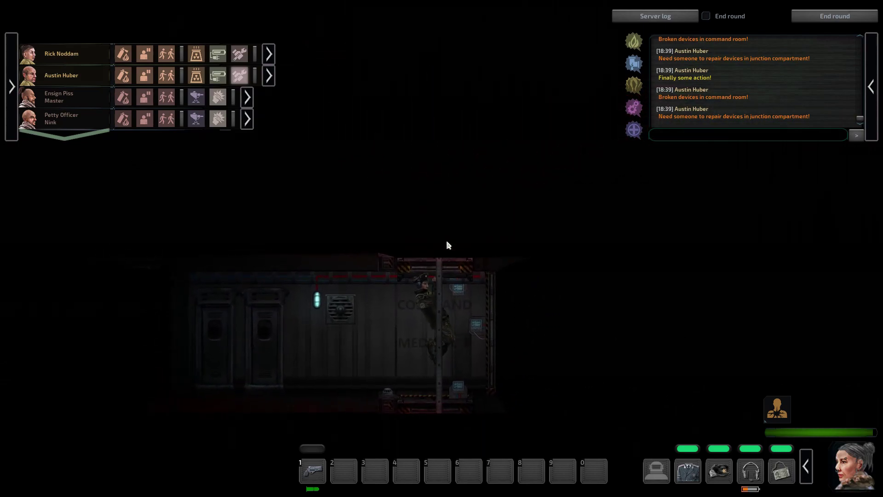
pyautogui.press('w')
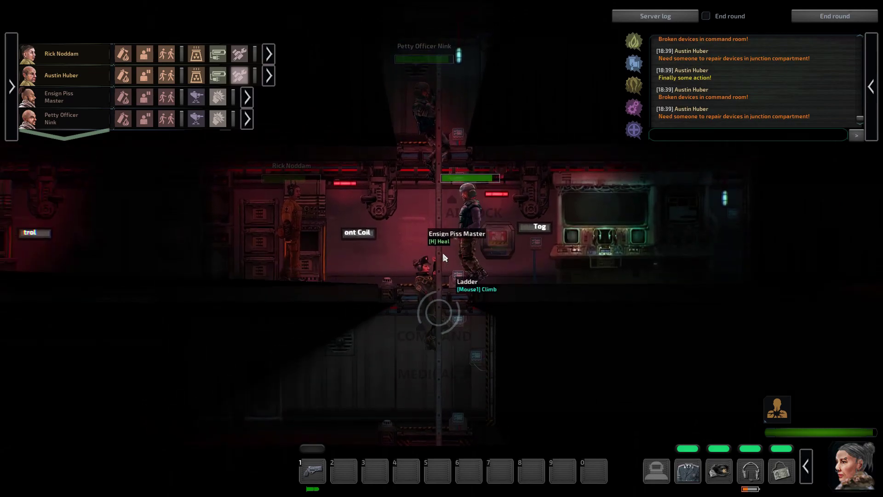
pyautogui.press('w')
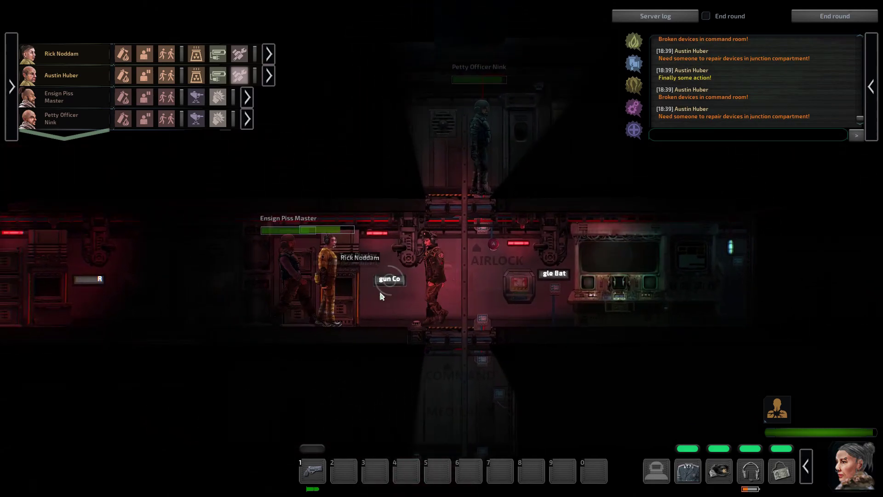
pyautogui.press('a')
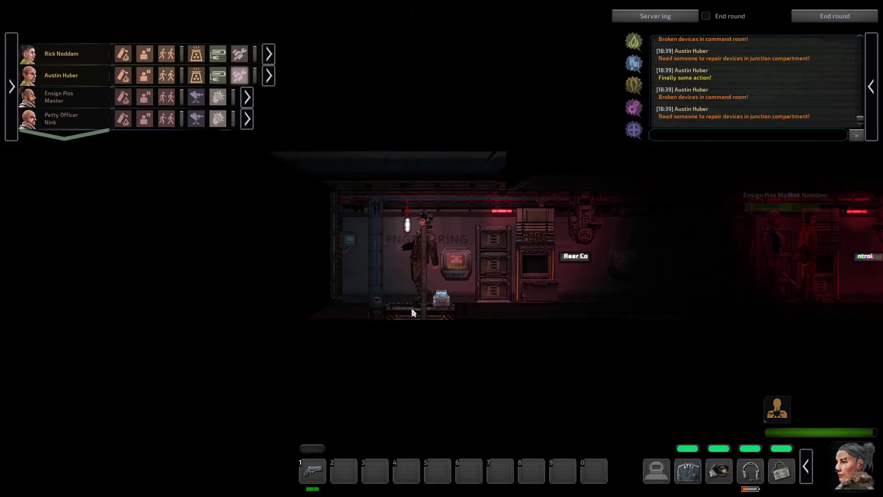
# Drop to the lower deck and find the windowed steel cabinet empty
pyautogui.click(416, 307)
pyautogui.press('s')
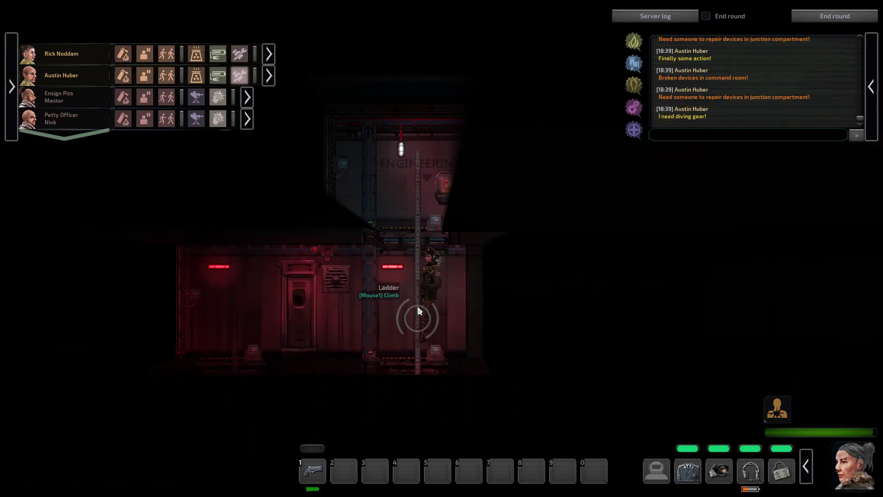
pyautogui.click(412, 287)
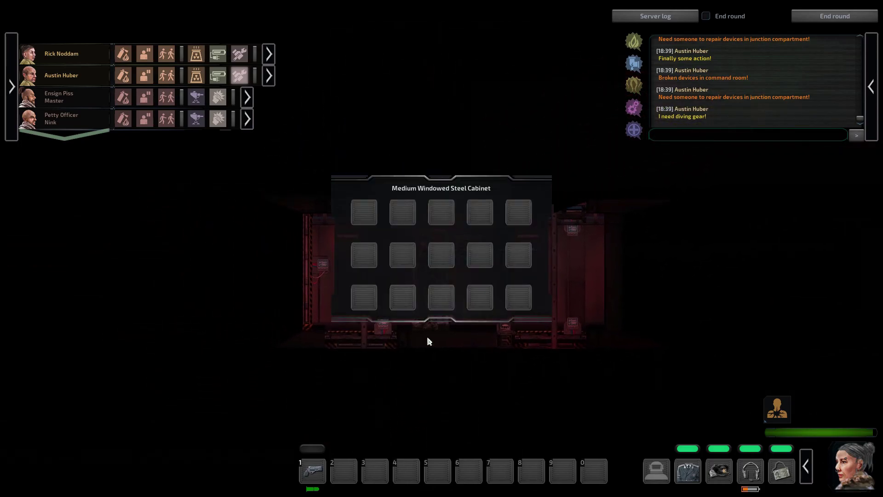
pyautogui.press('Escape')
pyautogui.press('a')
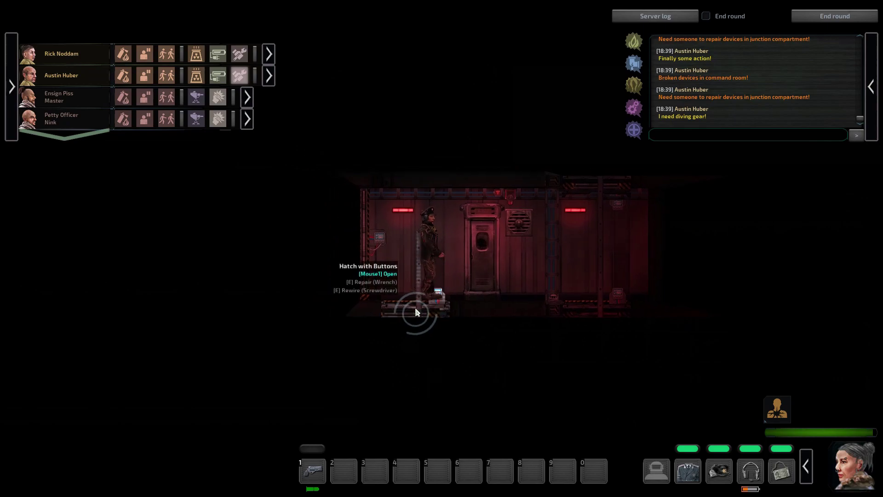
# Descend the shaft to the corridor and check the fuel rod cabinet
pyautogui.click(416, 312)
pyautogui.press('s')
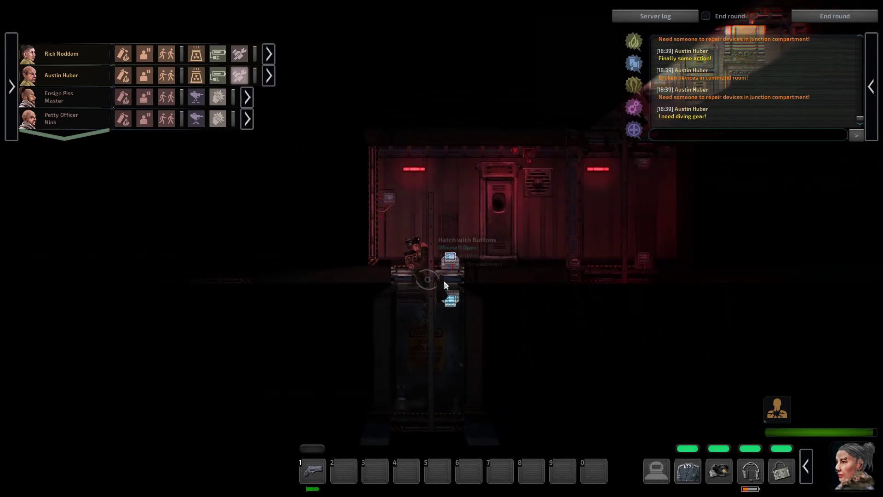
pyautogui.press('w')
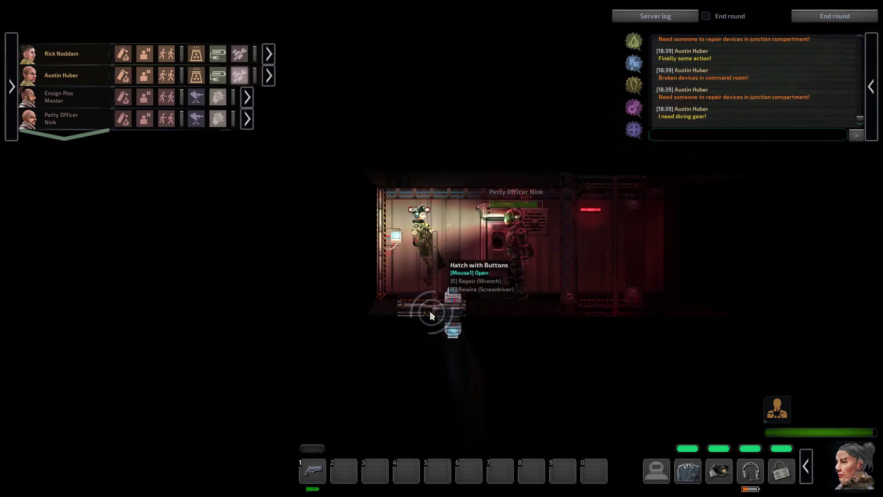
pyautogui.press('d')
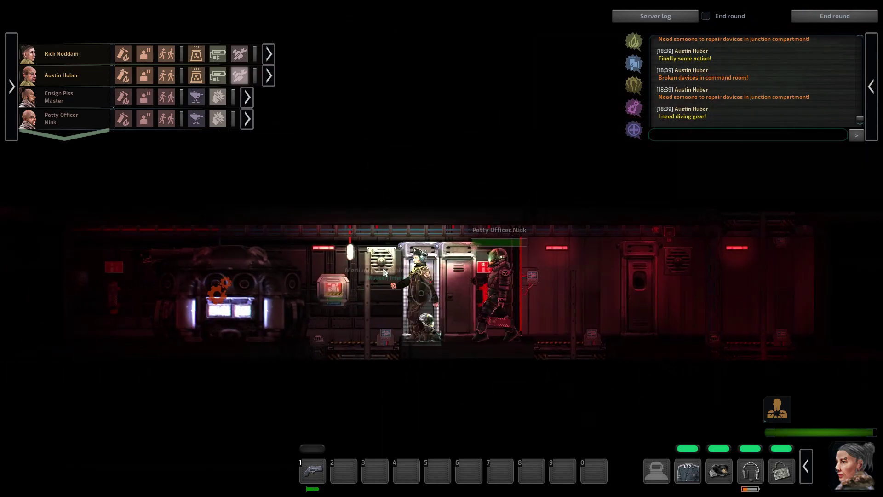
pyautogui.click(386, 273)
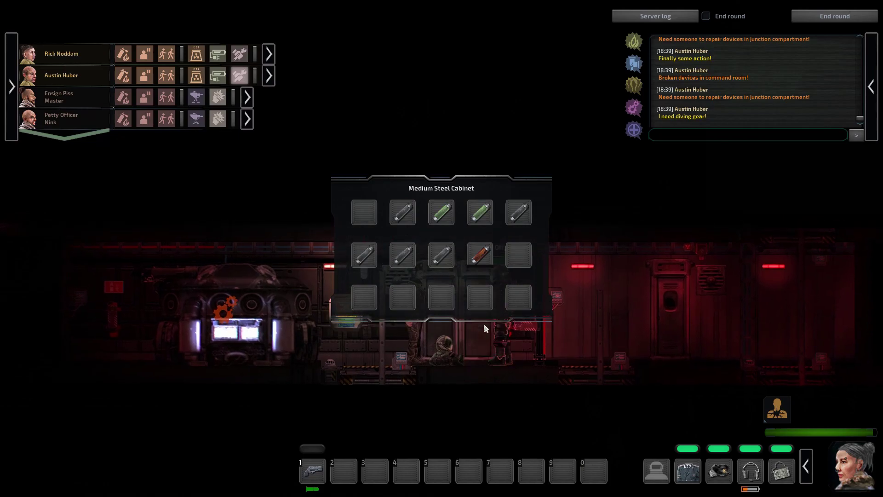
pyautogui.press('d')
# Take the screwdriver, SMG and wrench from the tool cabinet into the inventory
pyautogui.click(442, 277)
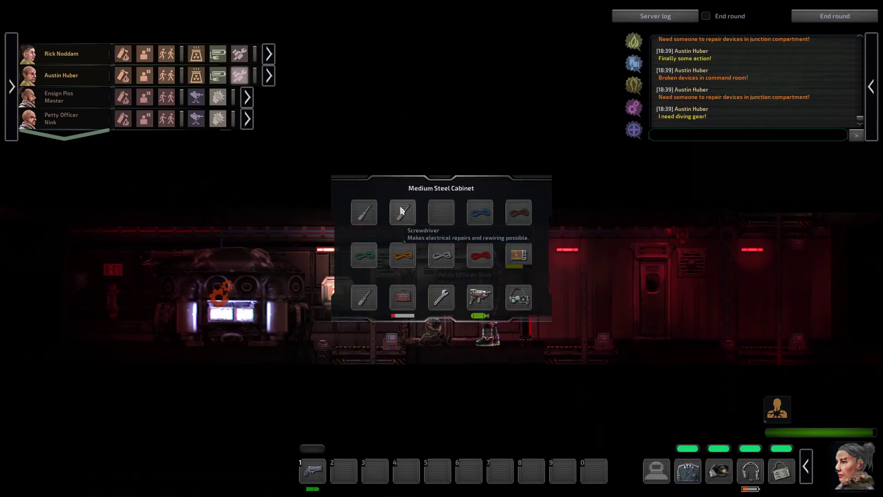
pyautogui.moveTo(402, 210); pyautogui.dragTo(390, 386)
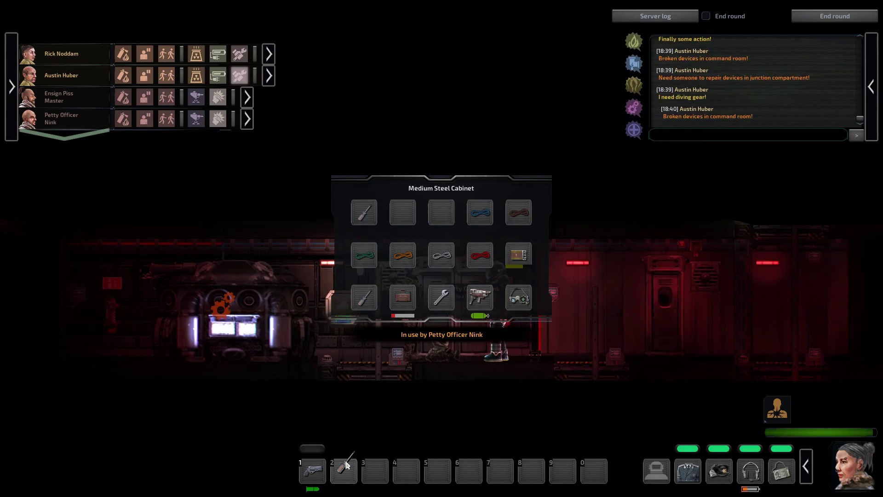
pyautogui.doubleClick(480, 296)
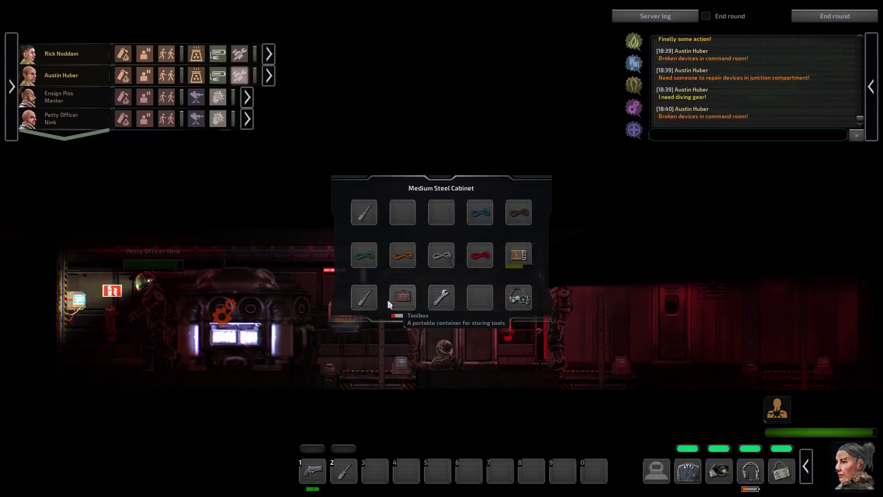
pyautogui.moveTo(441, 296); pyautogui.dragTo(399, 444)
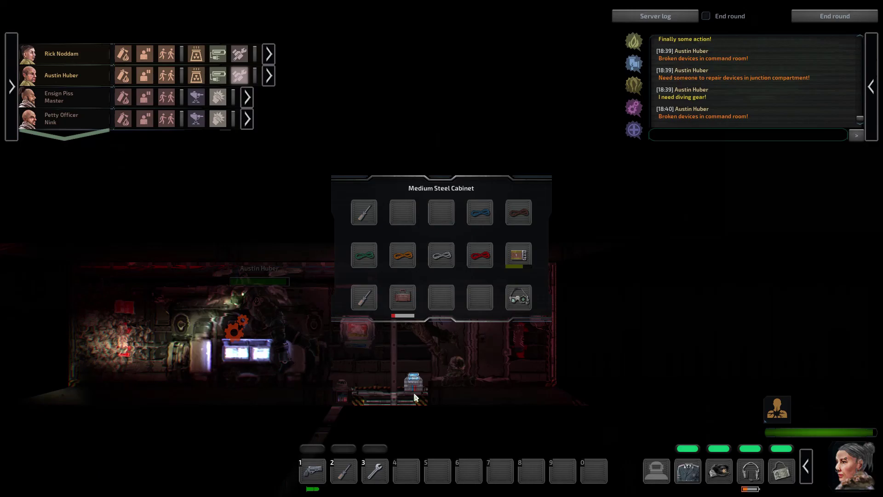
pyautogui.press('Escape')
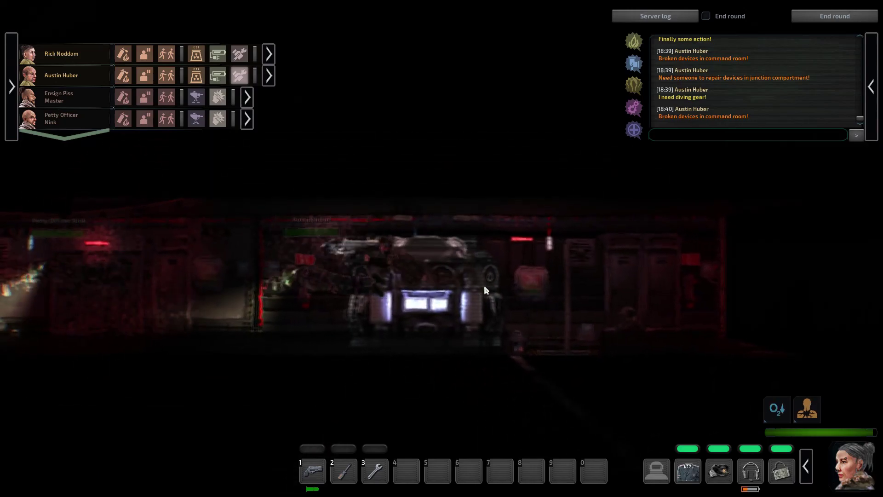
# Walk right and climb the ladder up to the engineering deck
pyautogui.press('d')
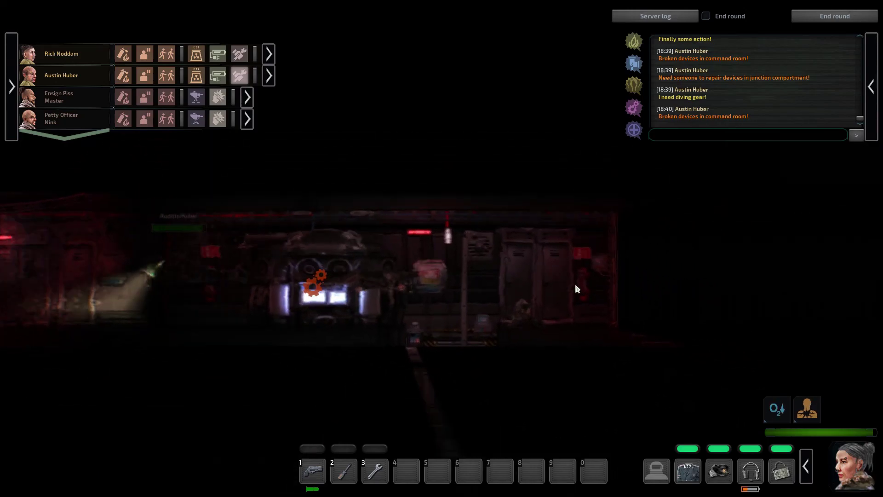
pyautogui.press('d')
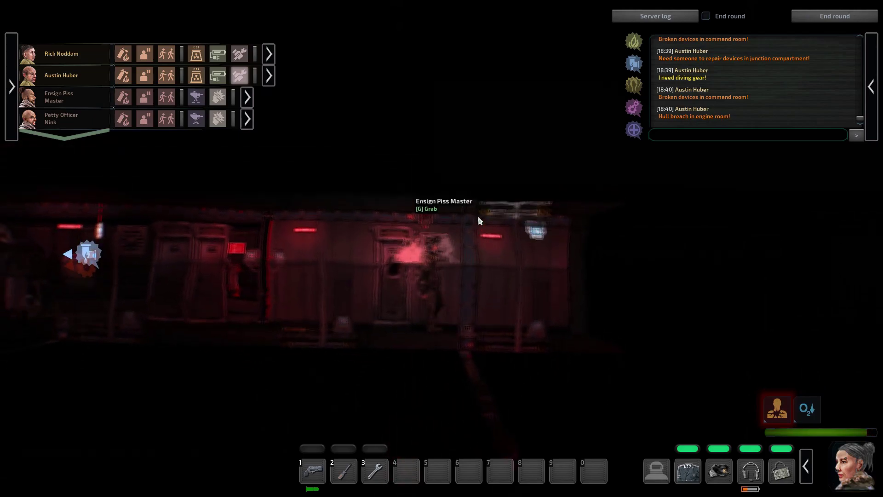
pyautogui.click(455, 227)
pyautogui.press('w')
pyautogui.press('w')
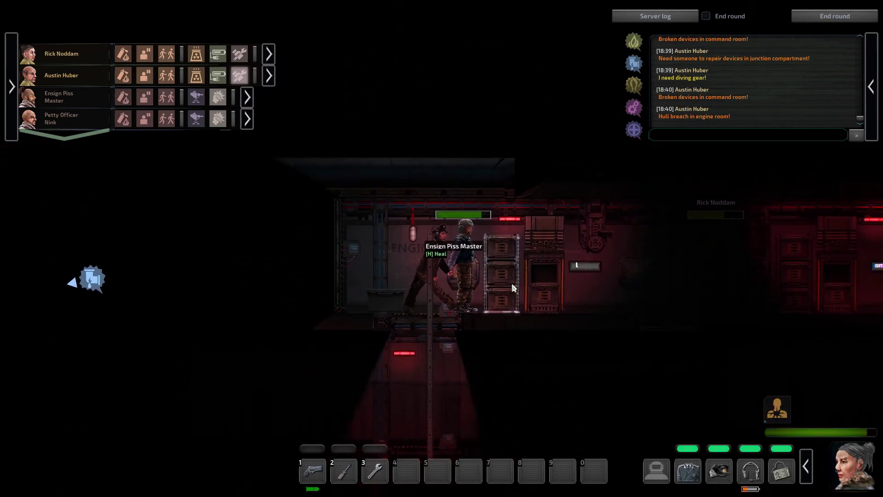
# Run right through the airlock and medical area into the crew quarters
pyautogui.press('d')
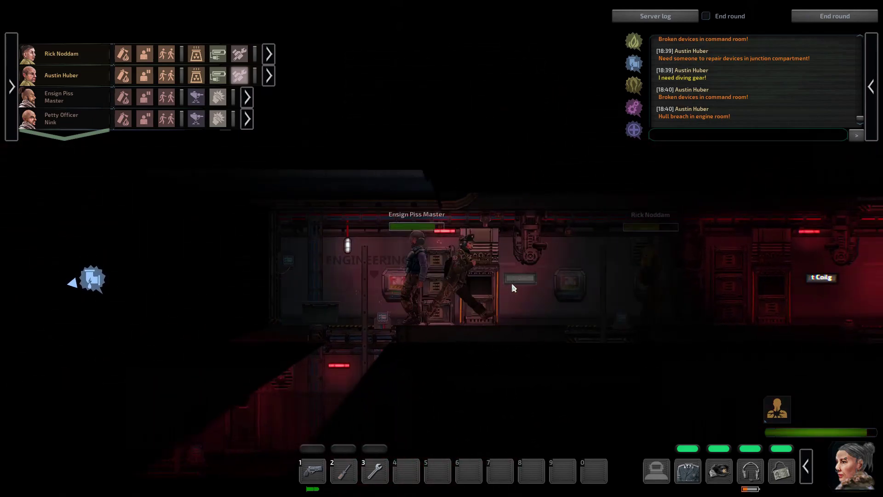
pyautogui.press('d')
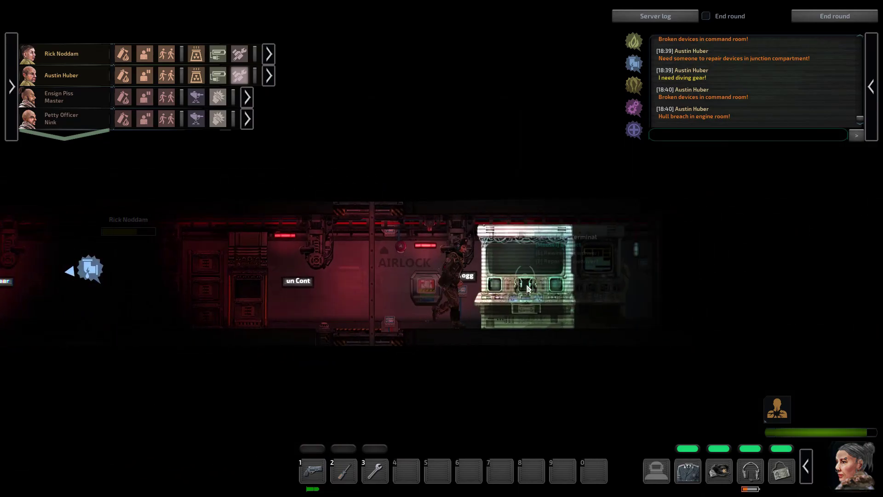
pyautogui.press('d')
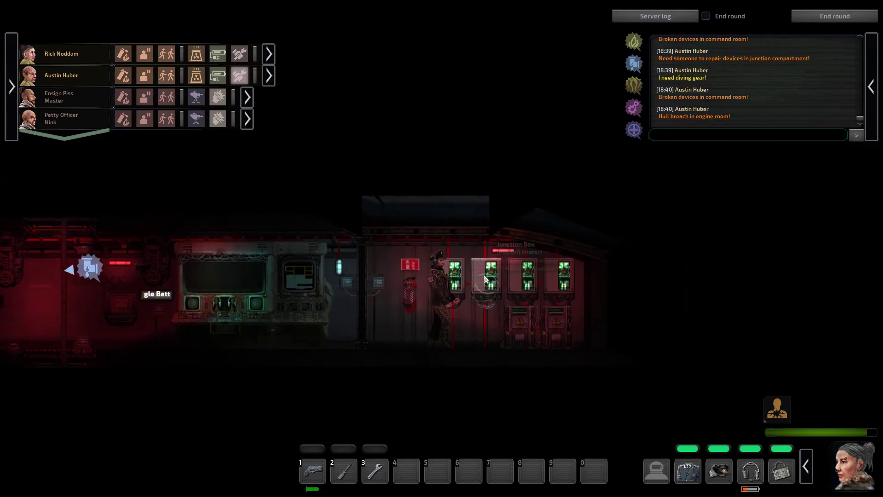
pyautogui.press('d')
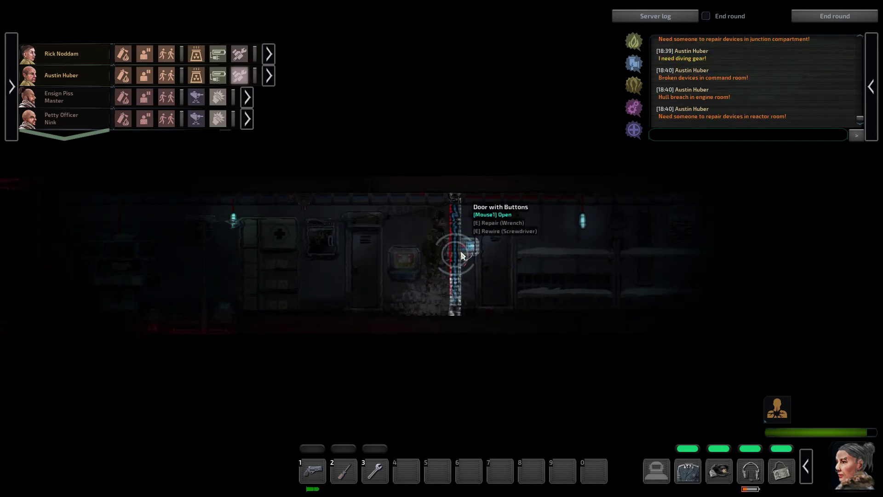
pyautogui.click(463, 255)
pyautogui.press('d')
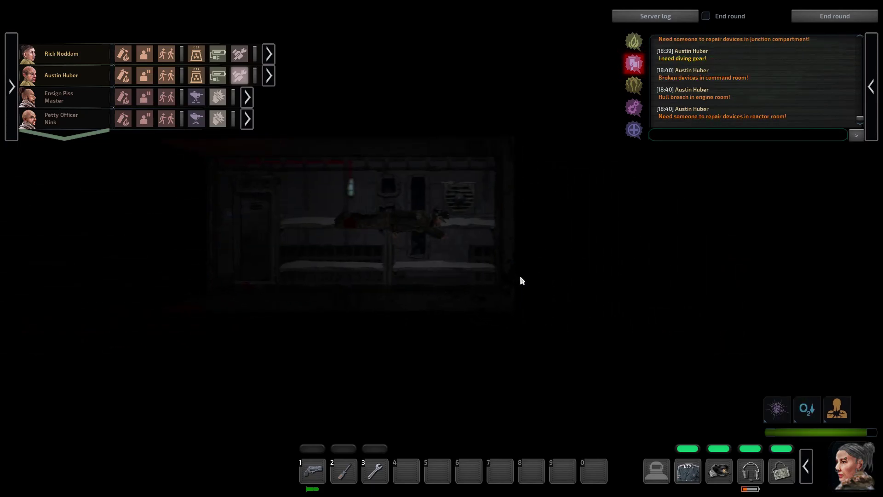
# Swim left through the flooded compartment, then climb through the hatch above
pyautogui.press('a')
pyautogui.press('a')
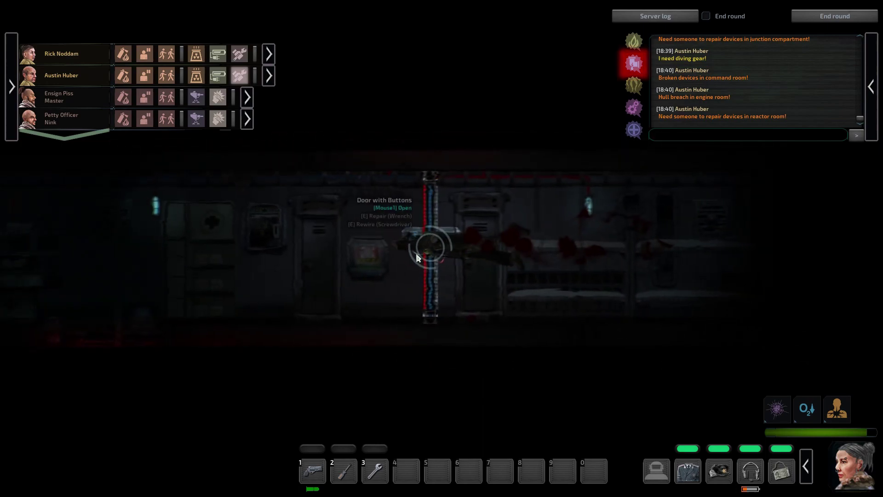
pyautogui.press('a')
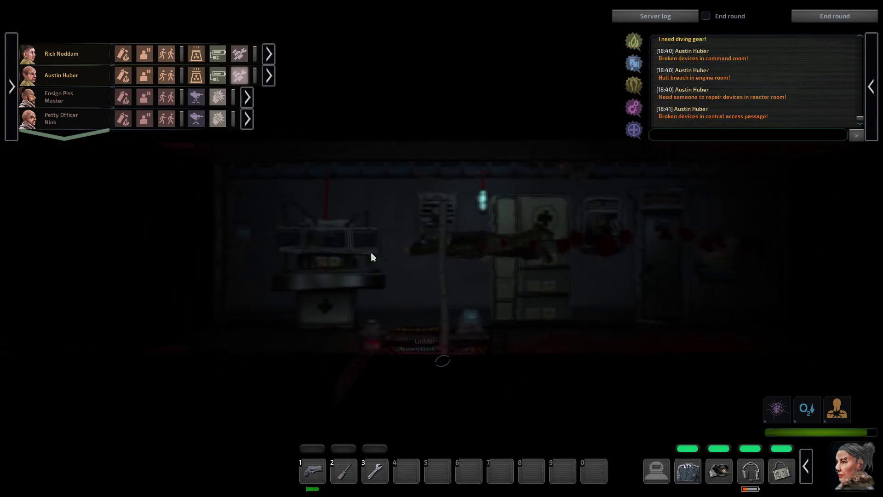
pyautogui.click(421, 250)
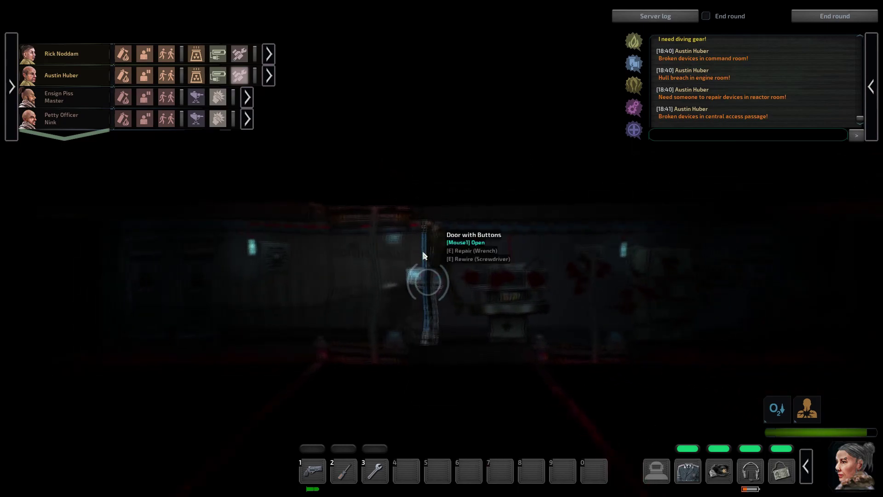
pyautogui.press('a')
pyautogui.click(428, 238)
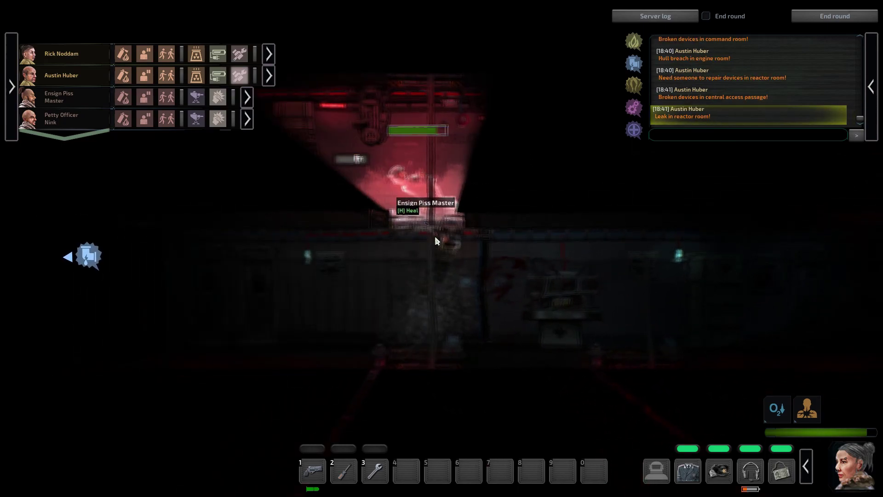
pyautogui.press('w')
pyautogui.press('w')
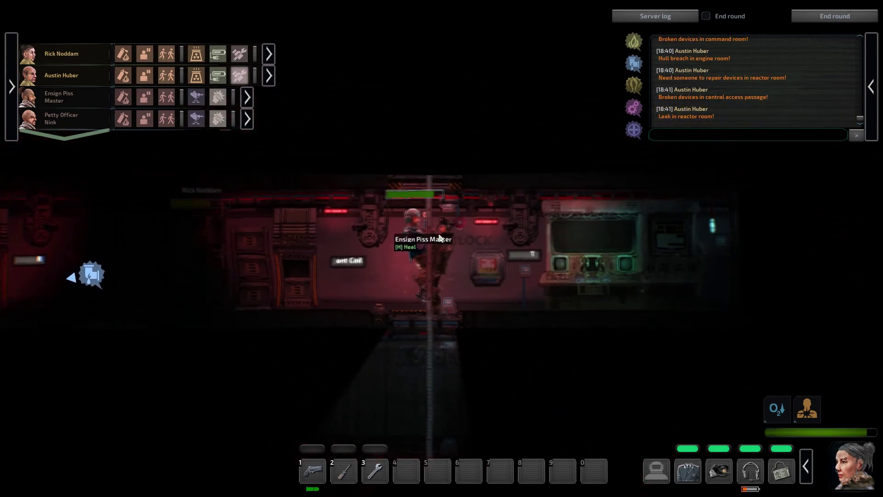
# Walk left through the compartments into Engineering and climb up beside the crew
pyautogui.press('d')
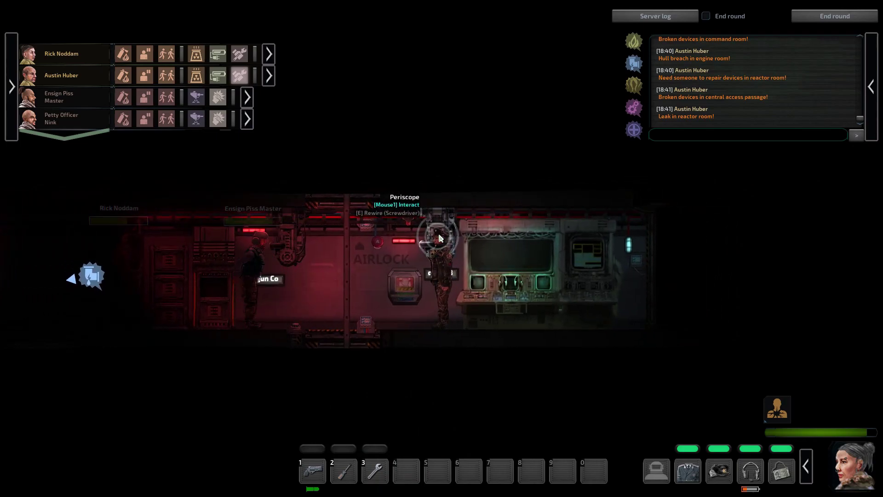
pyautogui.press('a')
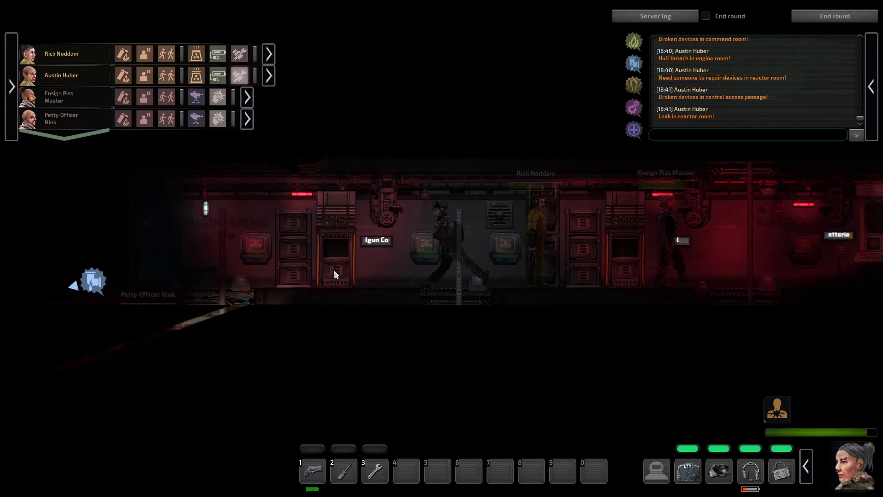
pyautogui.press('a')
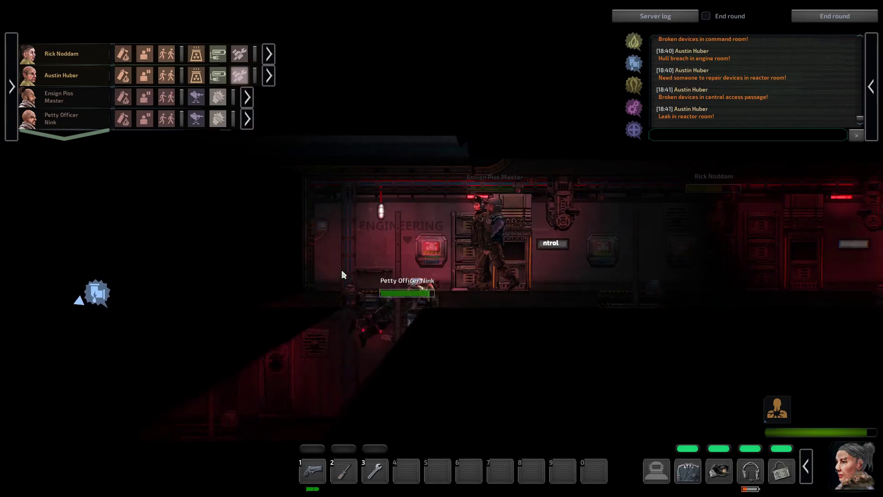
pyautogui.press('a')
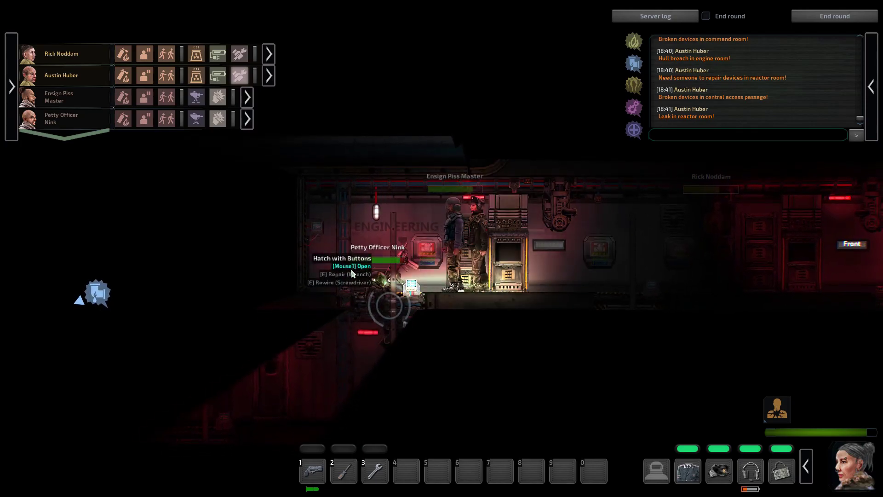
pyautogui.press('w')
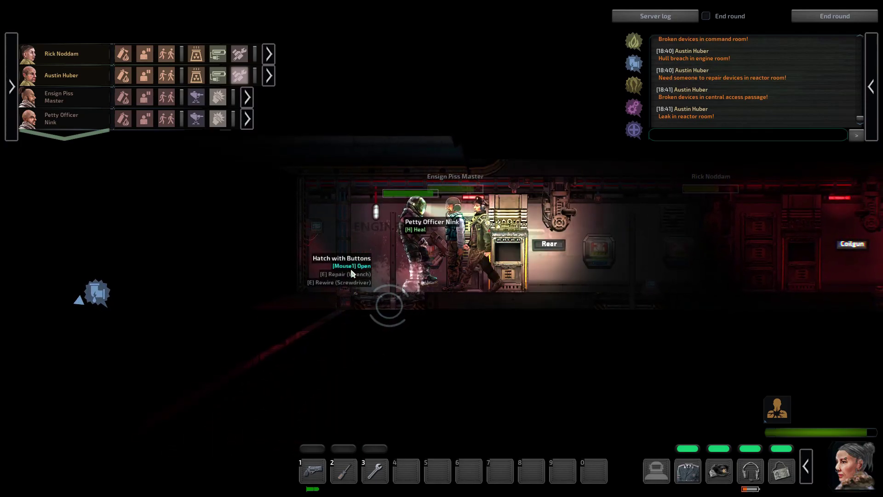
# Walk right past the crew to the airlock and climb to the upper deck
pyautogui.press('d')
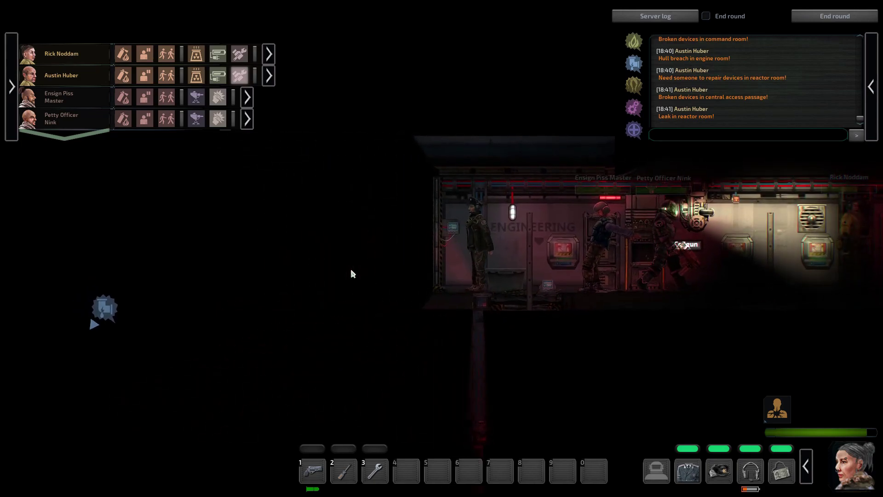
pyautogui.press('d')
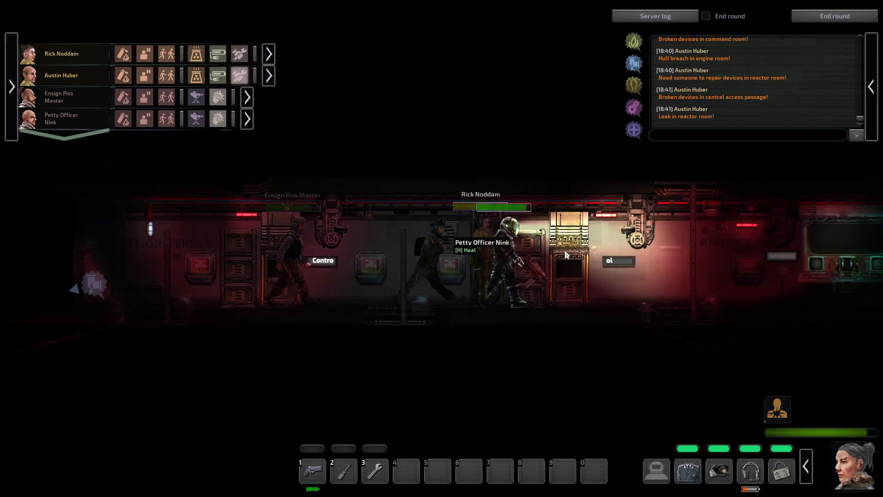
pyautogui.press('d')
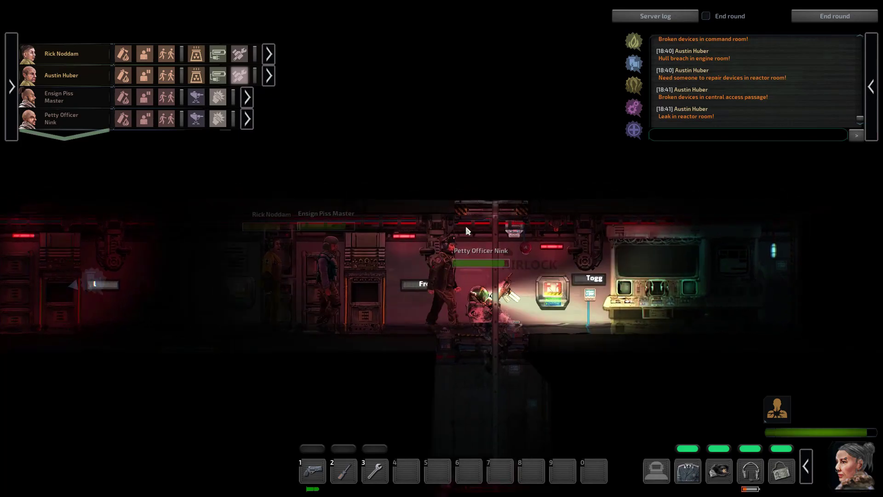
pyautogui.press('w')
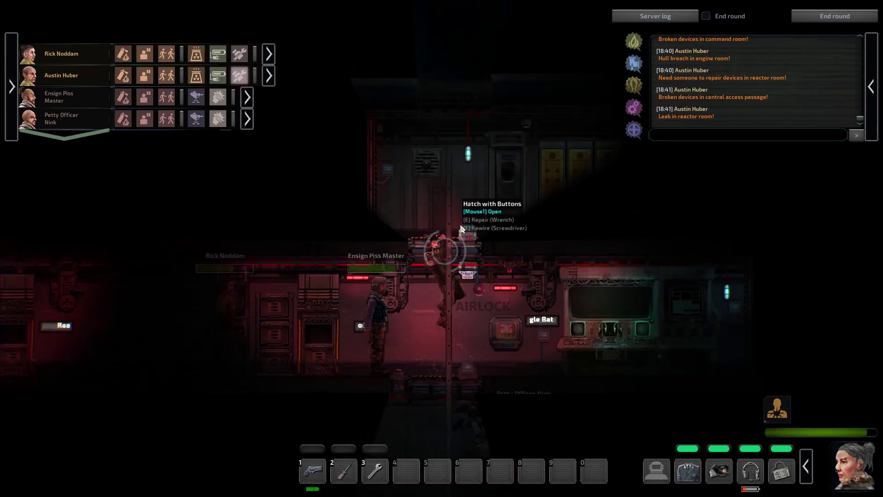
pyautogui.press('w')
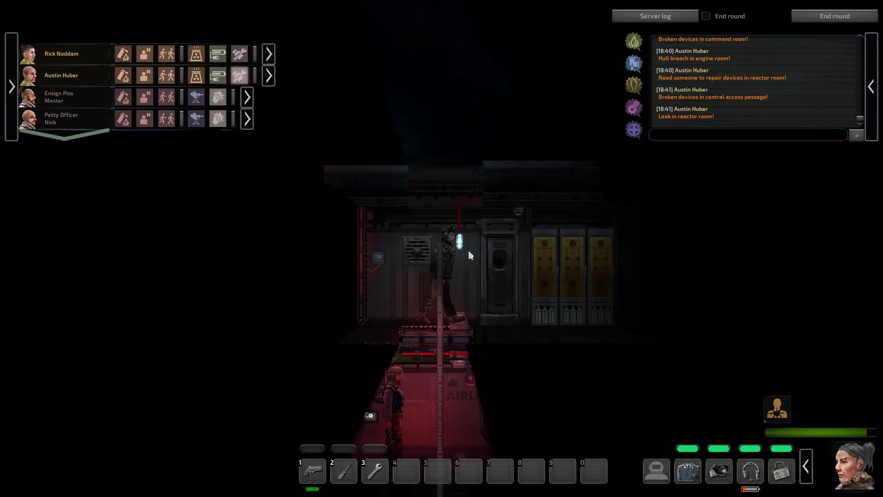
# Check the upper-deck cabinet, then go down to the battery charger room
pyautogui.click(462, 262)
pyautogui.press('Escape')
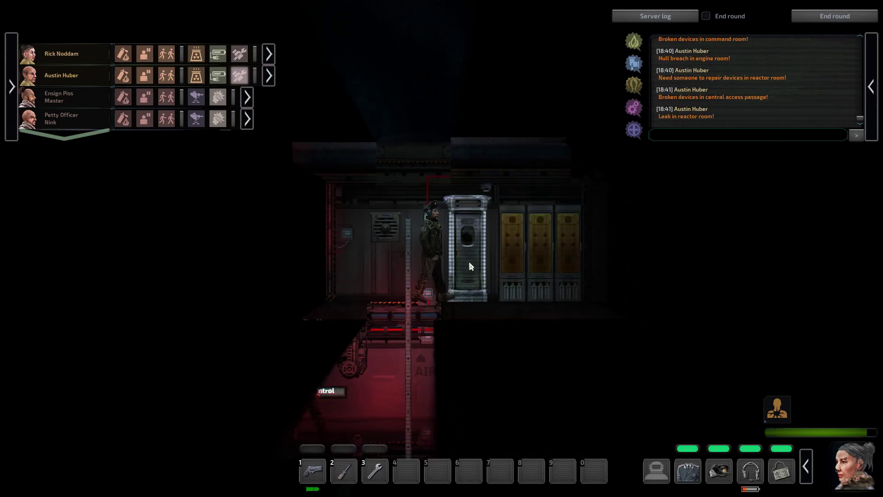
pyautogui.press('s')
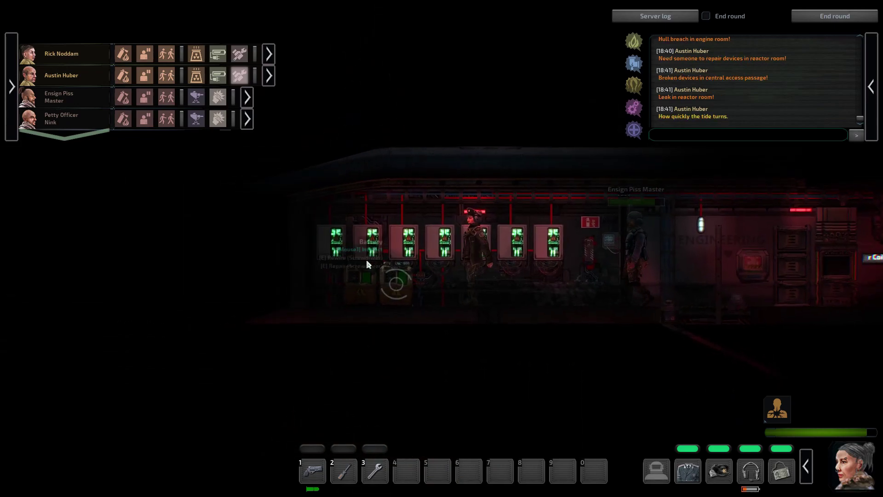
# Read the junction box showing load exceeding supply, then walk into Engineering
pyautogui.click(450, 255)
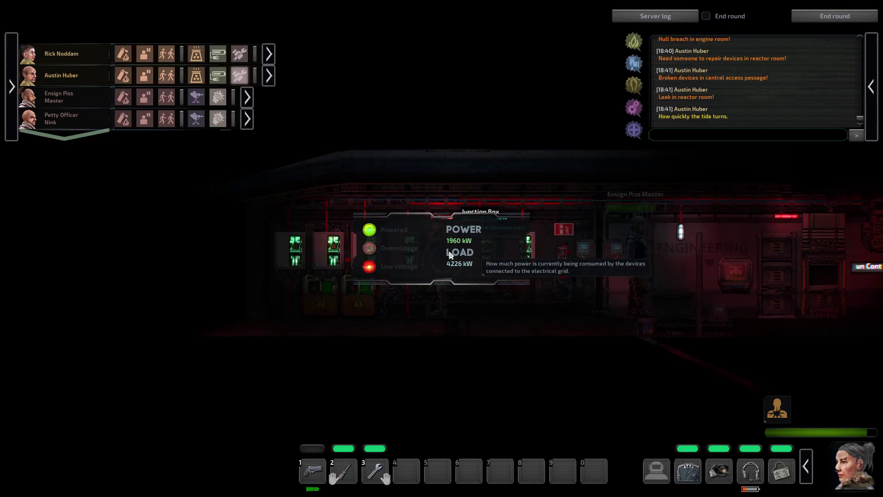
pyautogui.press('d')
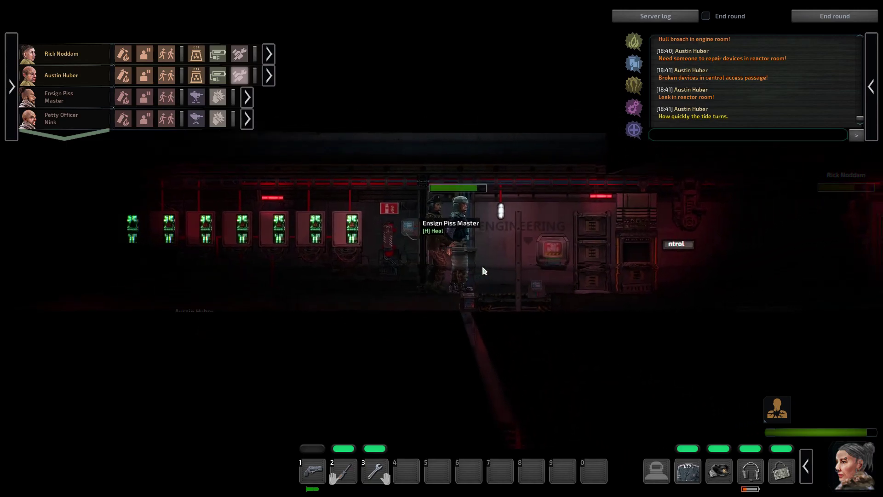
pyautogui.press('d')
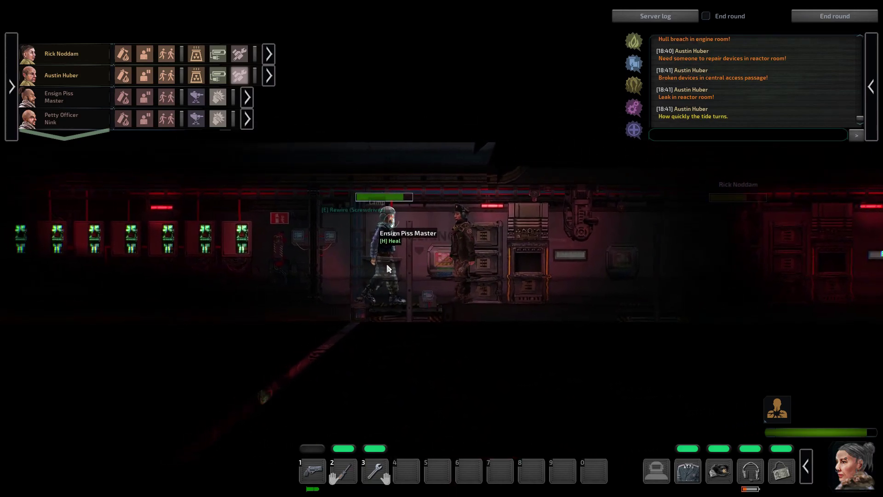
pyautogui.press('d')
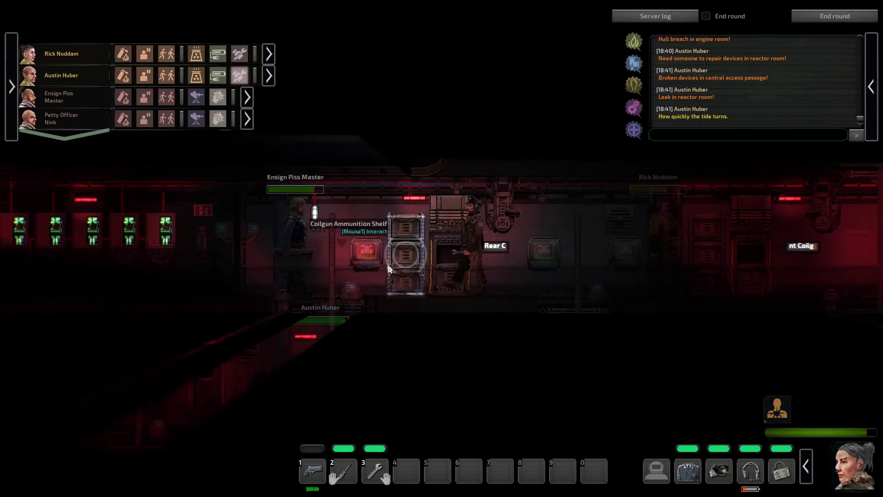
# Walk right past the ammunition shelf and crewman into the command room
pyautogui.press('d')
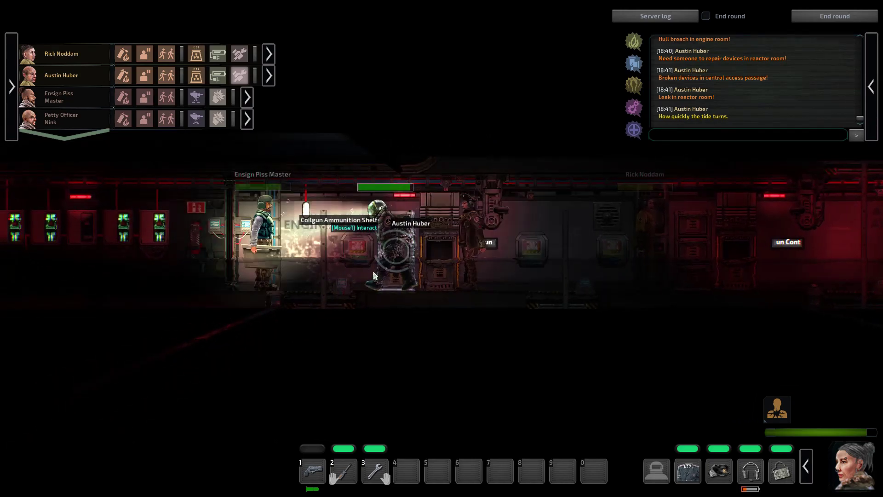
pyautogui.press('d')
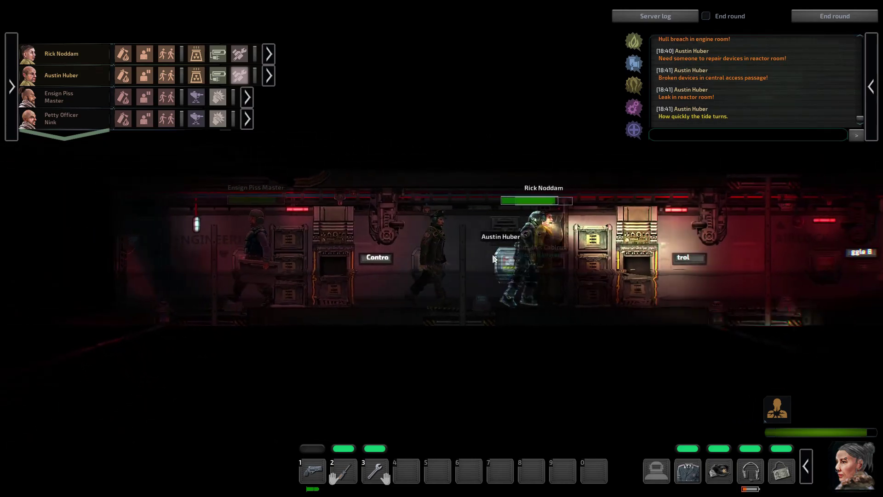
pyautogui.press('d')
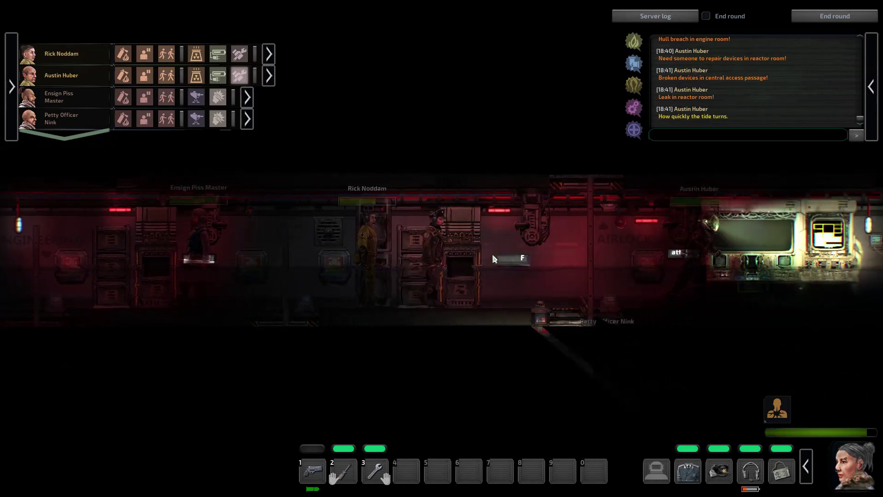
pyautogui.press('d')
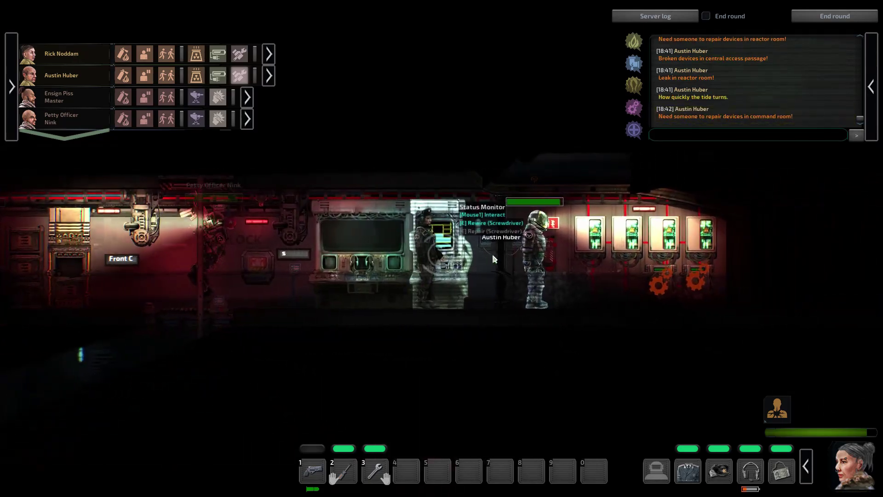
pyautogui.press('d')
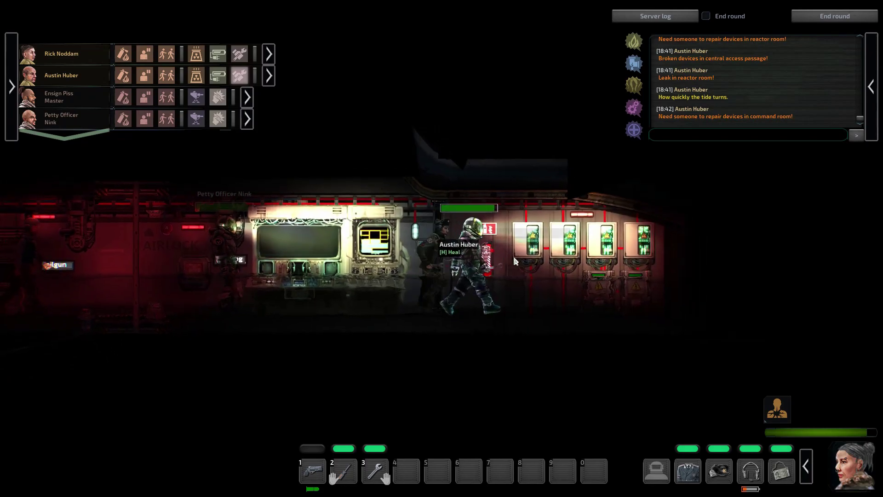
pyautogui.press('d')
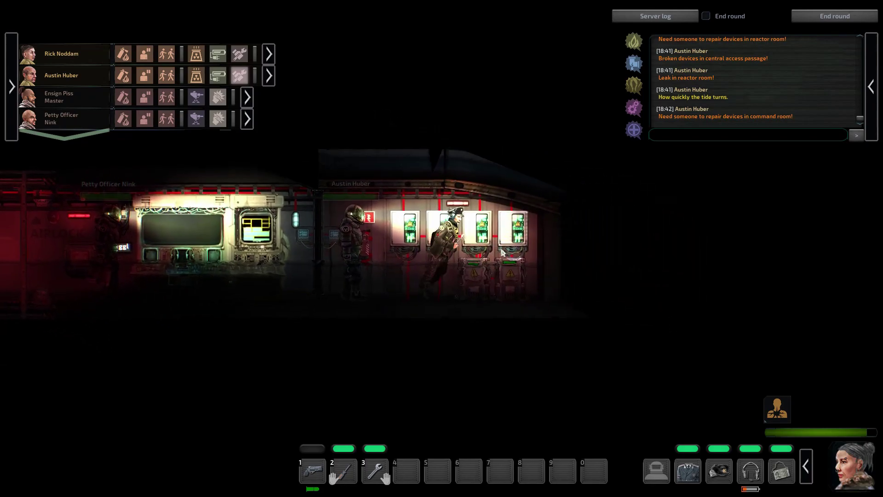
# Repair the broken supercapacitor using Electrical Repairs
pyautogui.click(497, 242)
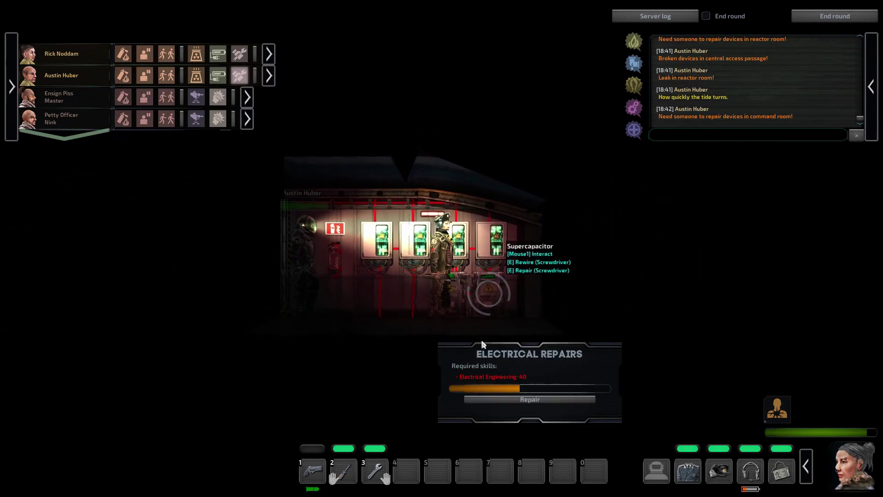
pyautogui.click(548, 404)
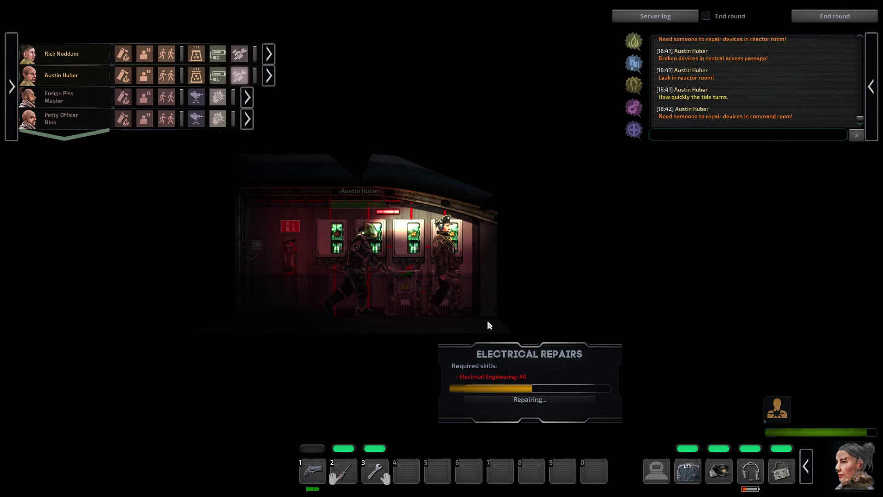
pyautogui.press('d')
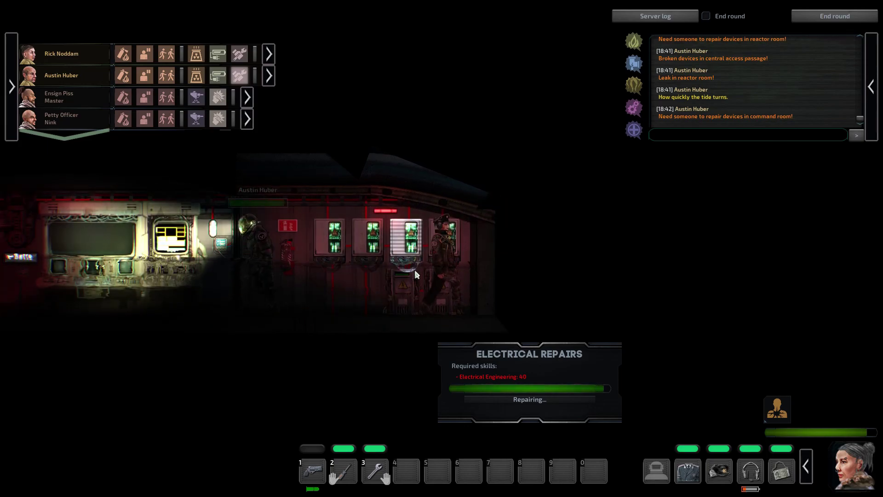
# Check the supercapacitor's charge and junction box power, then walk to the airlock
pyautogui.click(411, 277)
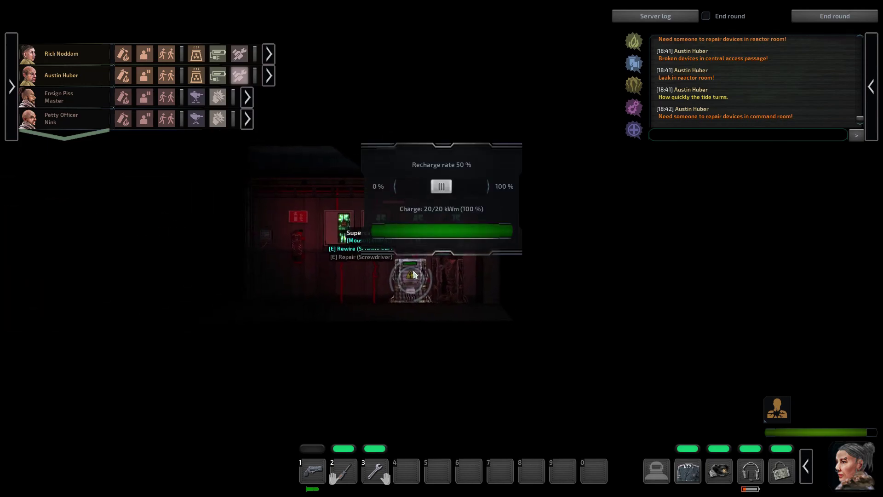
pyautogui.press('Escape')
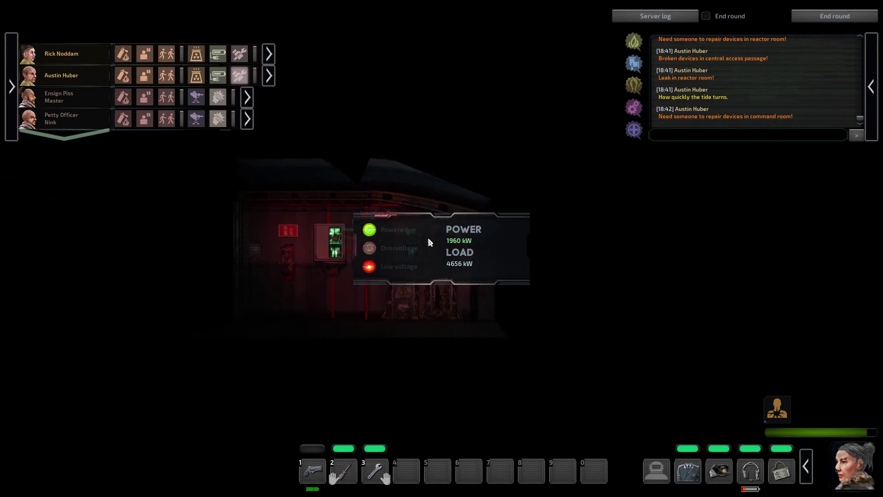
pyautogui.click(437, 249)
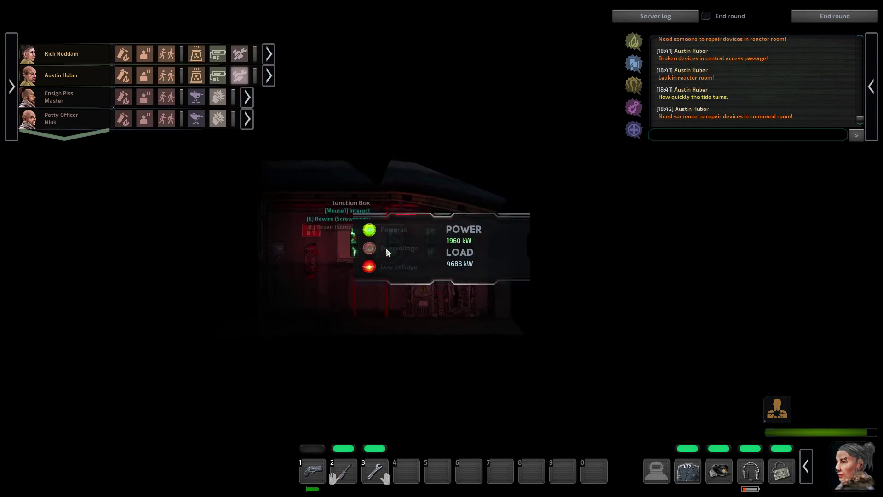
pyautogui.press('d')
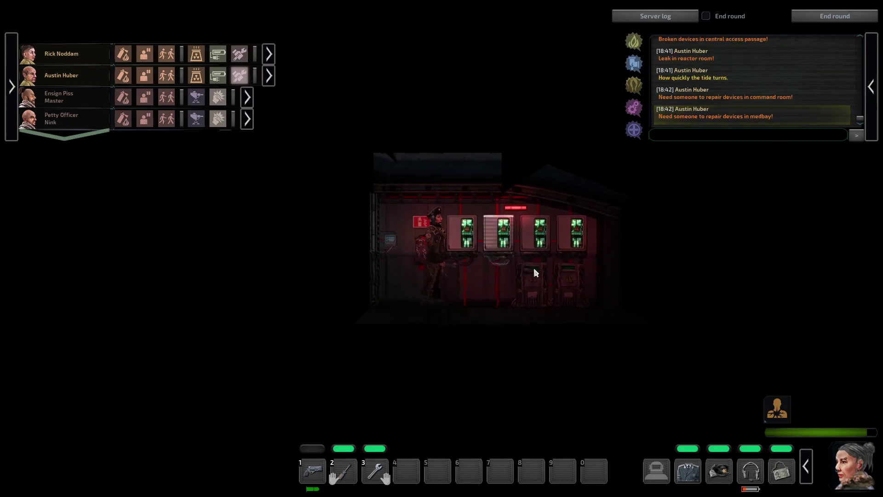
pyautogui.press('a')
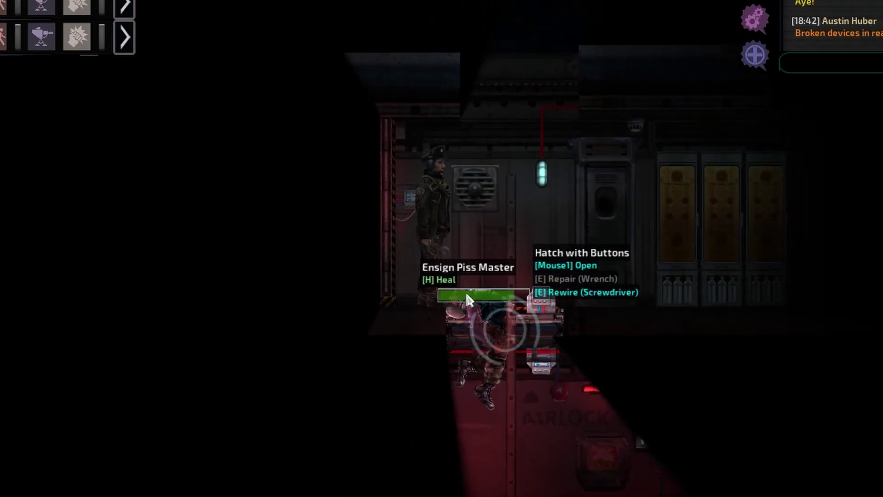
# Check the injured left leg in the health screen, then put on a locker diving suit
pyautogui.press('h')
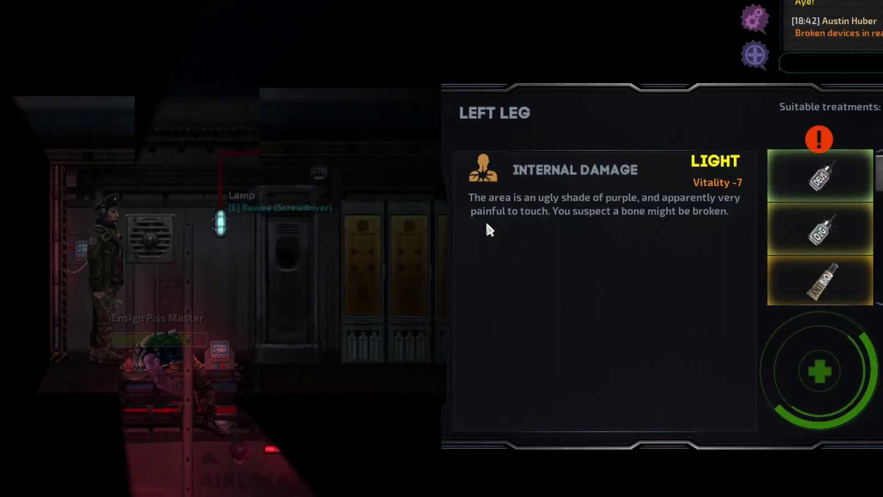
pyautogui.press('h')
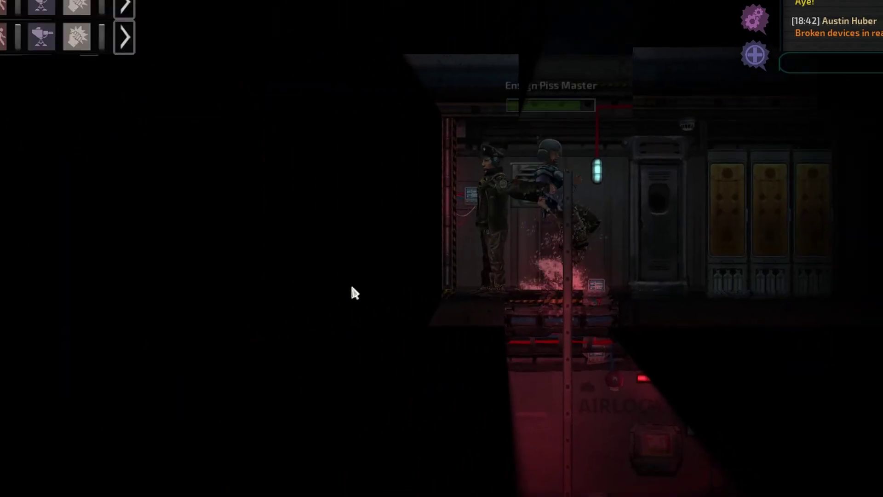
pyautogui.press('d')
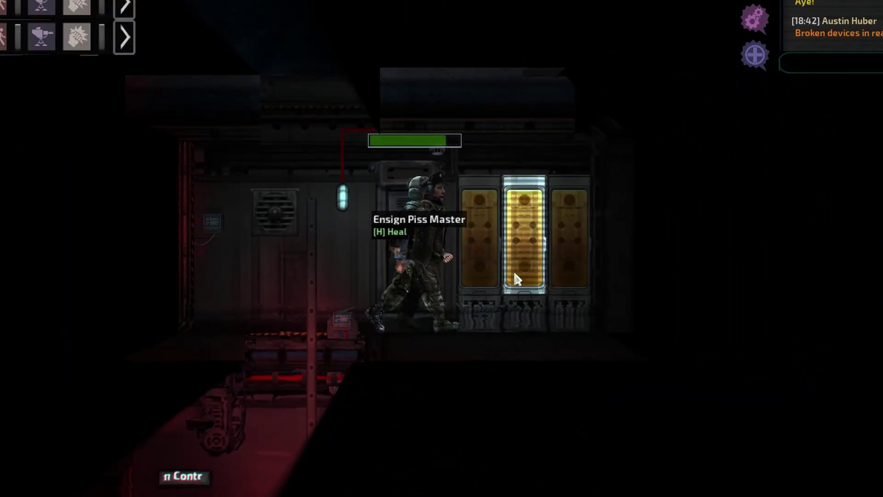
pyautogui.click(513, 270)
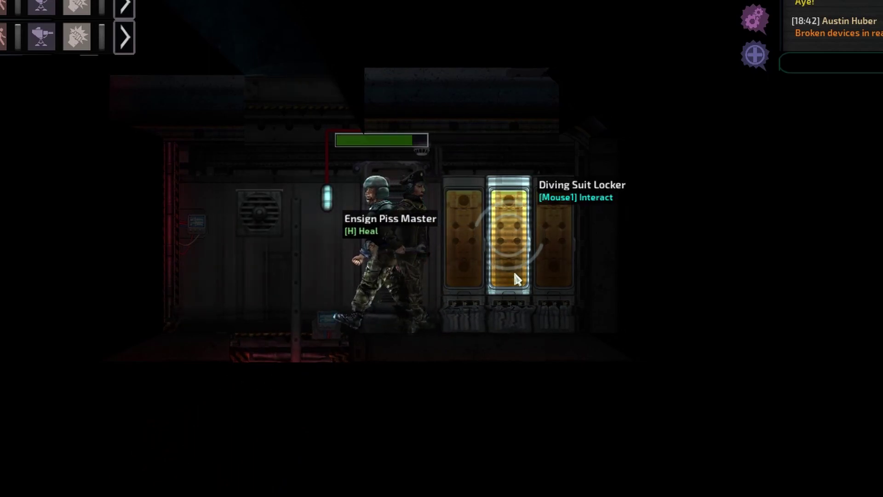
pyautogui.click(513, 270)
pyautogui.scroll(-3, 331, 53)
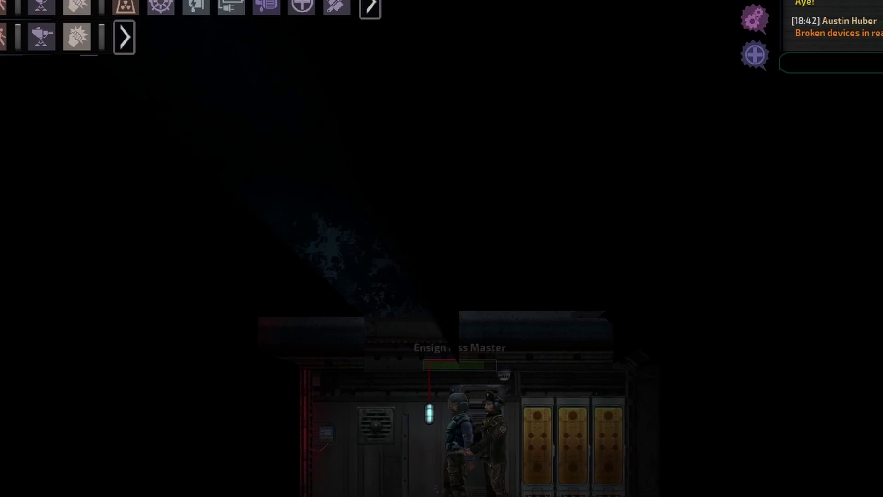
pyautogui.scroll(4, 437, 299)
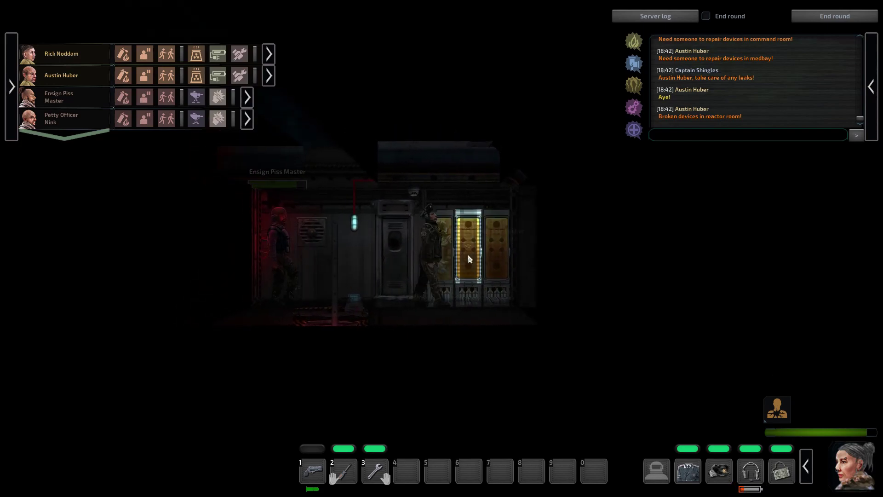
# Walk left and right through the airlock room beside the crew, past the cabinets
pyautogui.press('a')
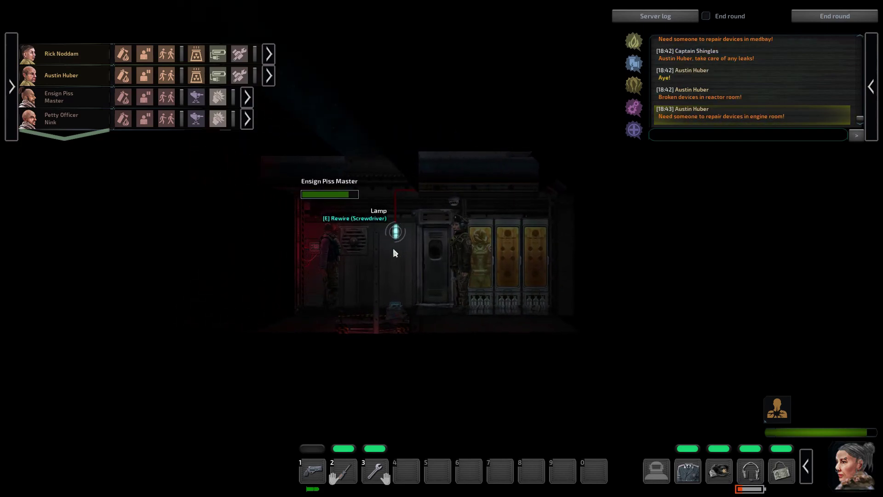
pyautogui.scroll(3, 393, 248)
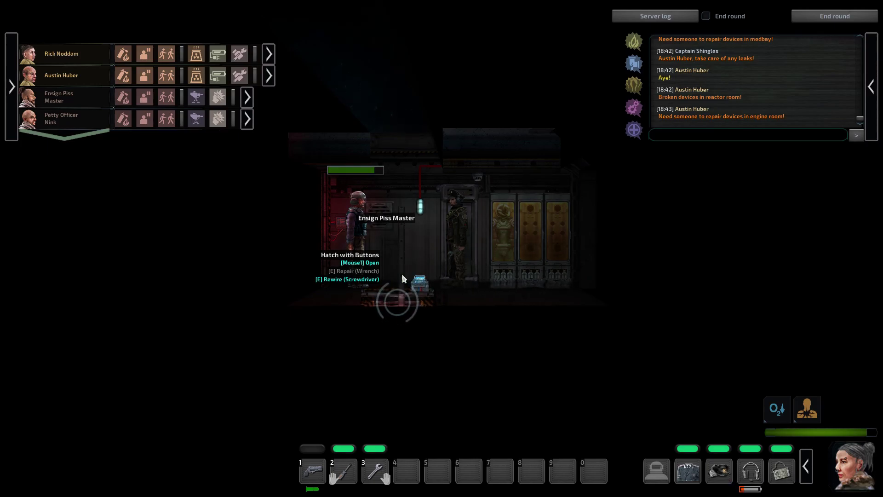
pyautogui.press('d')
pyautogui.press('d')
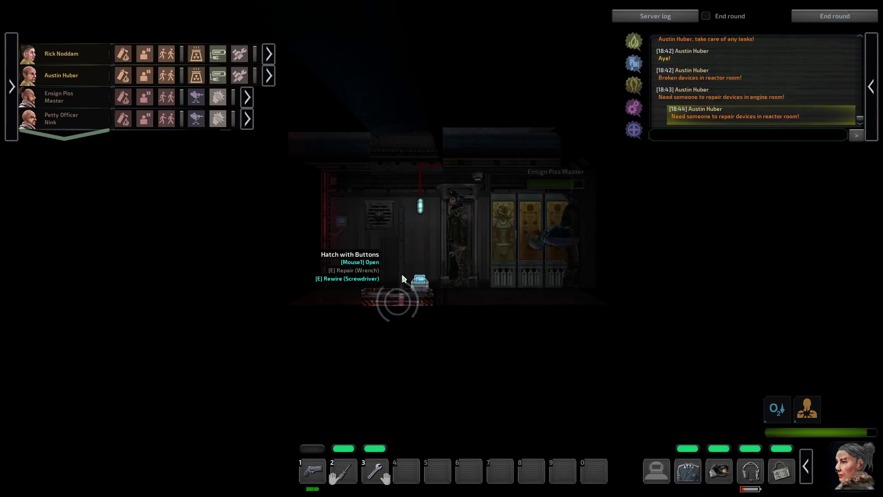
pyautogui.press('a')
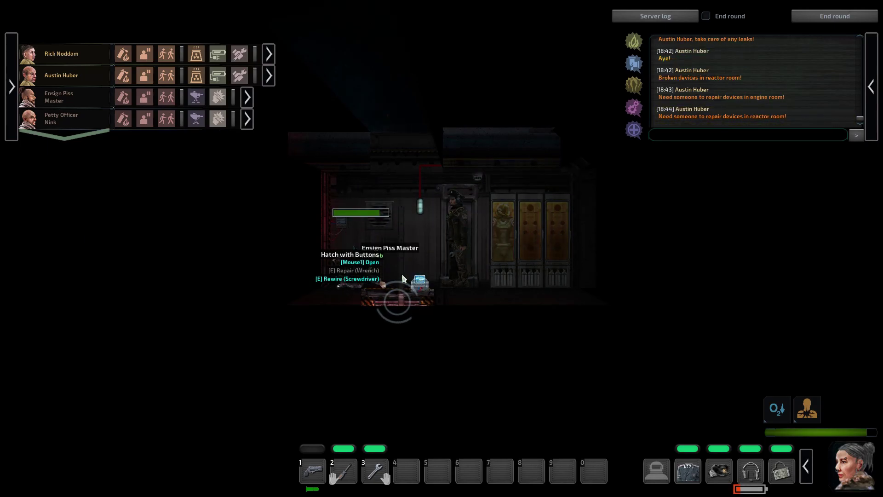
pyautogui.press('d')
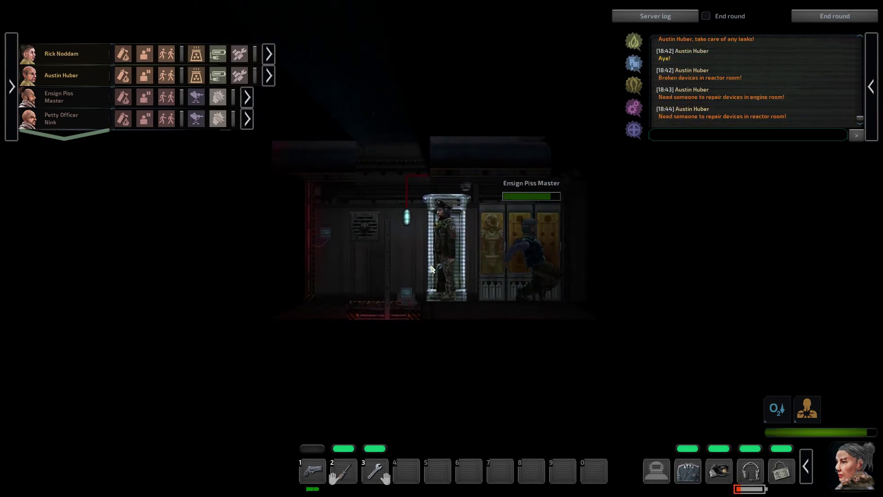
pyautogui.press('a')
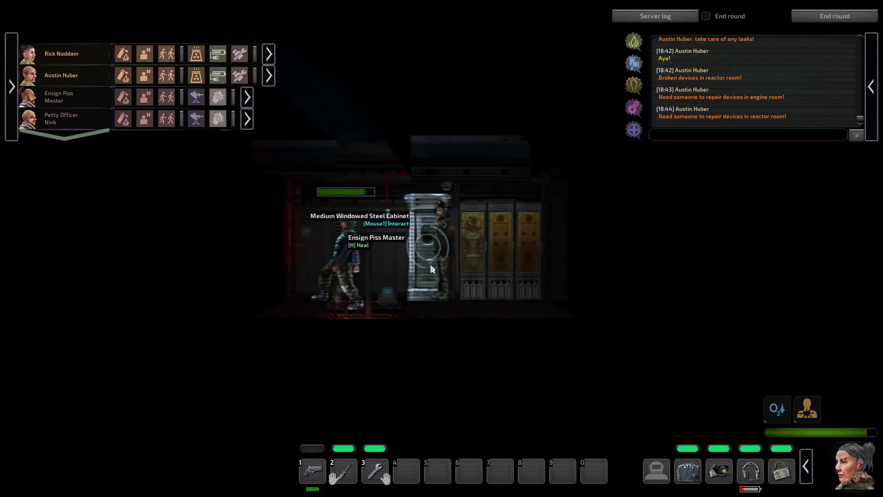
pyautogui.press('d')
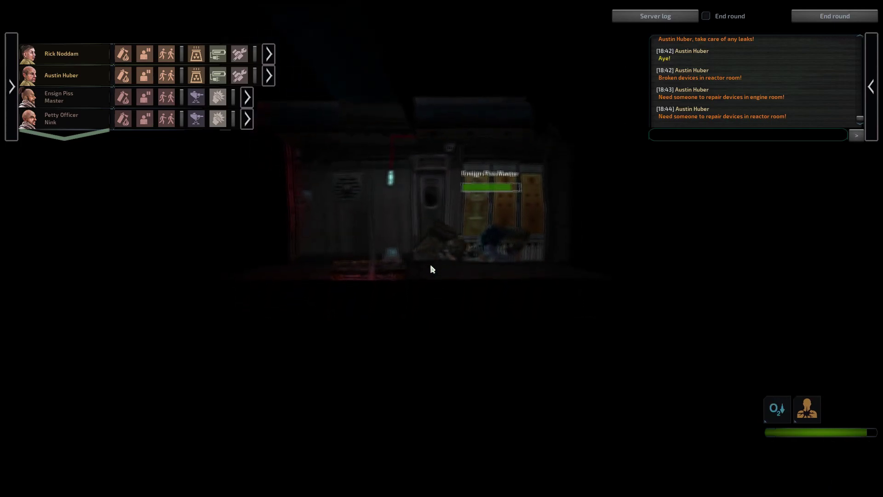
pyautogui.press('a')
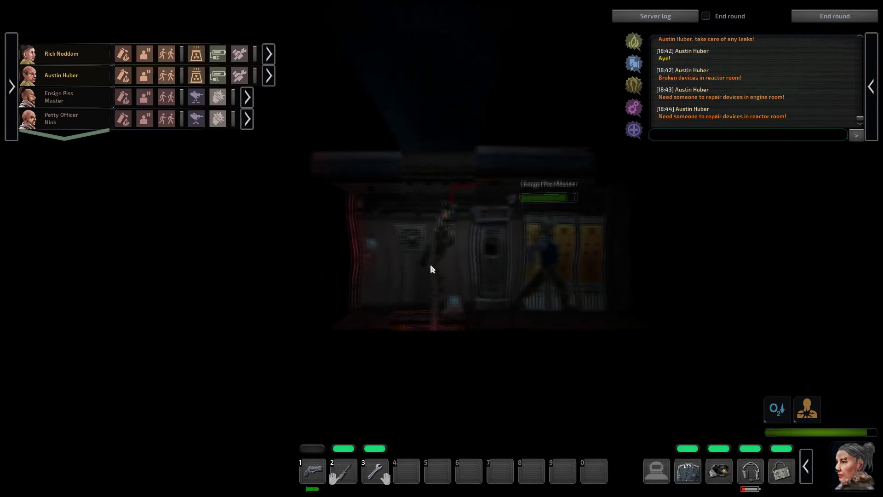
pyautogui.press('d')
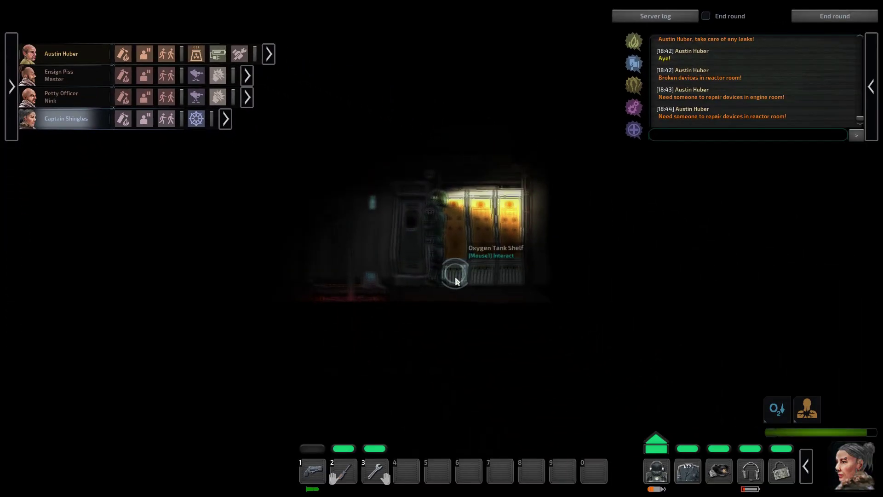
# Take an oxygen tank from the shelf, then walk right past the Diving Suit Locker
pyautogui.click(455, 279)
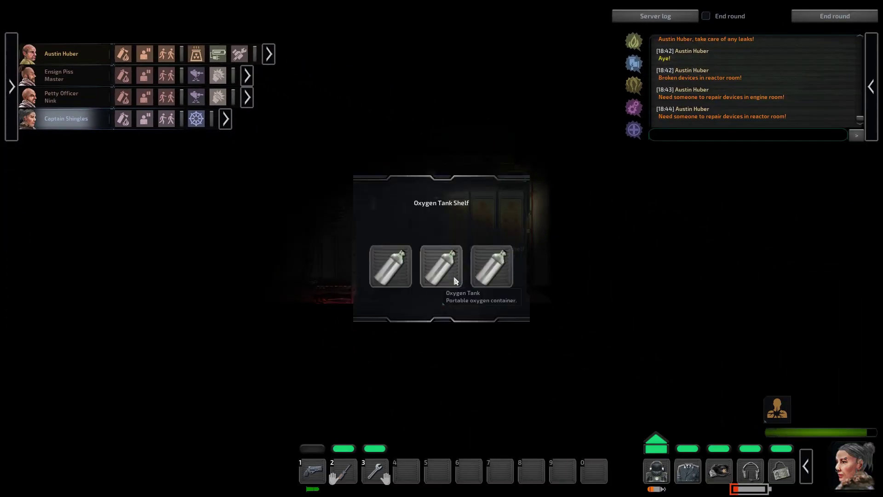
pyautogui.doubleClick(441, 267)
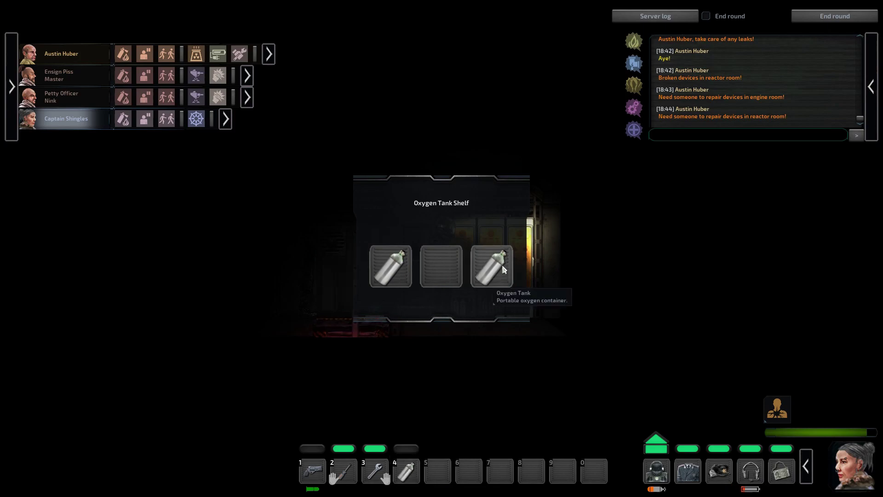
pyautogui.press('Escape')
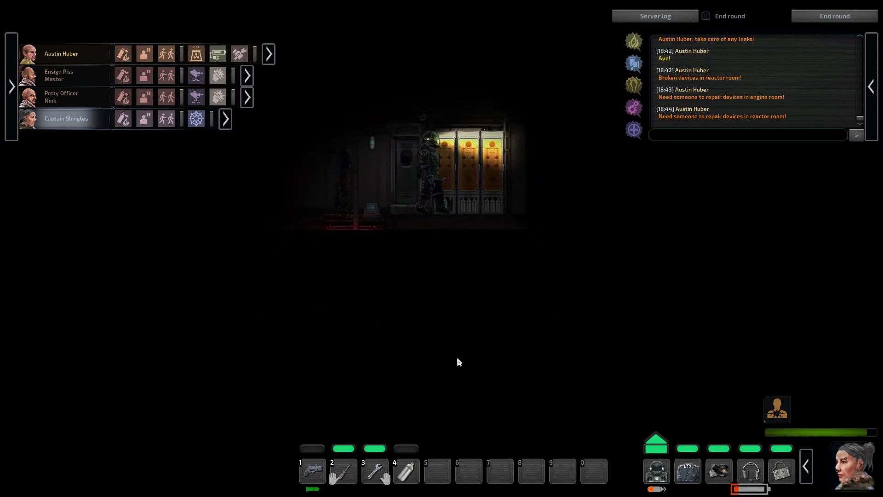
pyautogui.scroll(3, 375, 315)
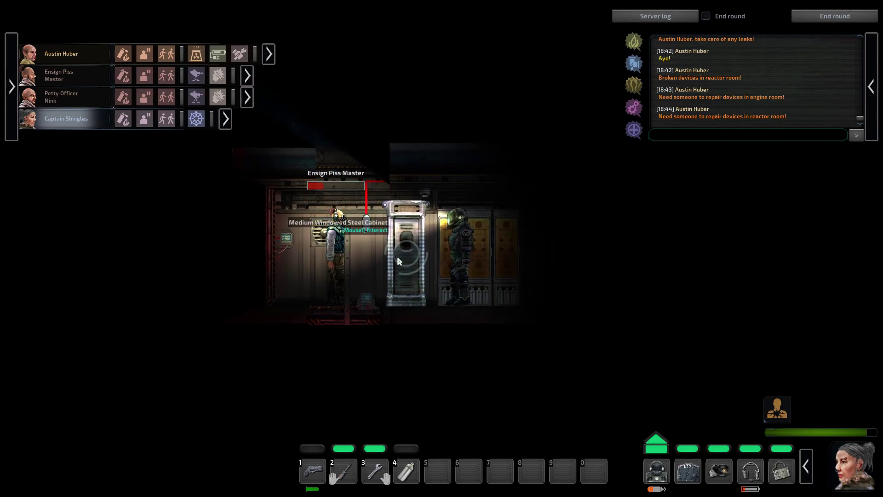
pyautogui.press('d')
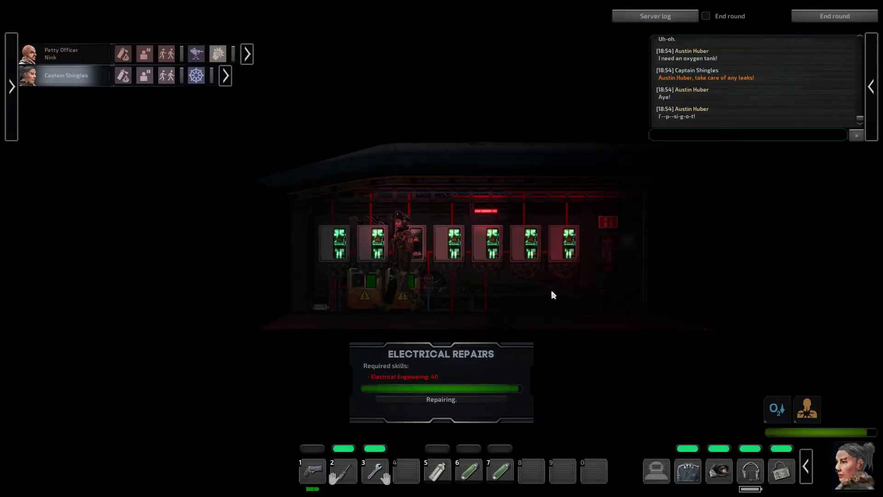
# Walk right from the charging dock and climb to the upper corridor's navigation console
pyautogui.press('d')
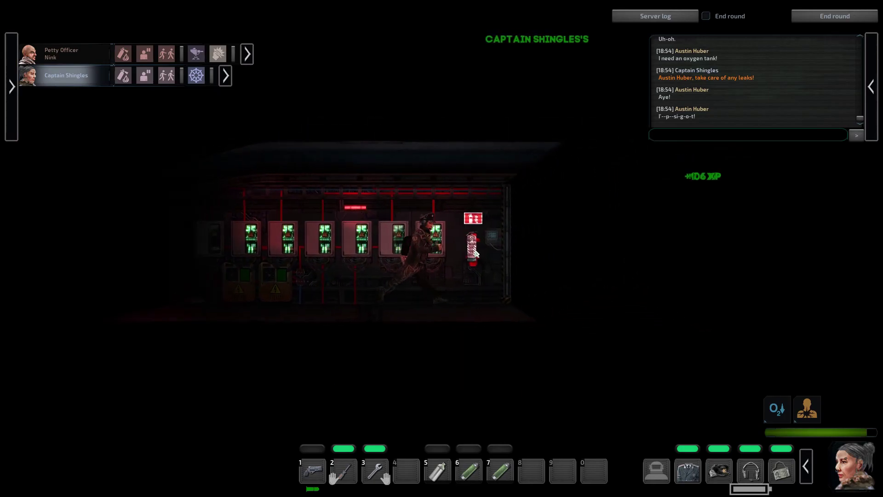
pyautogui.press('d')
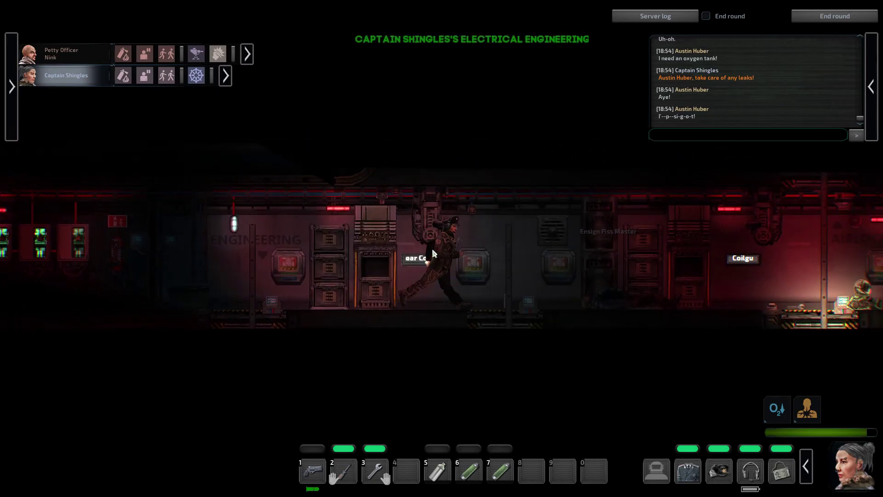
pyautogui.press('d')
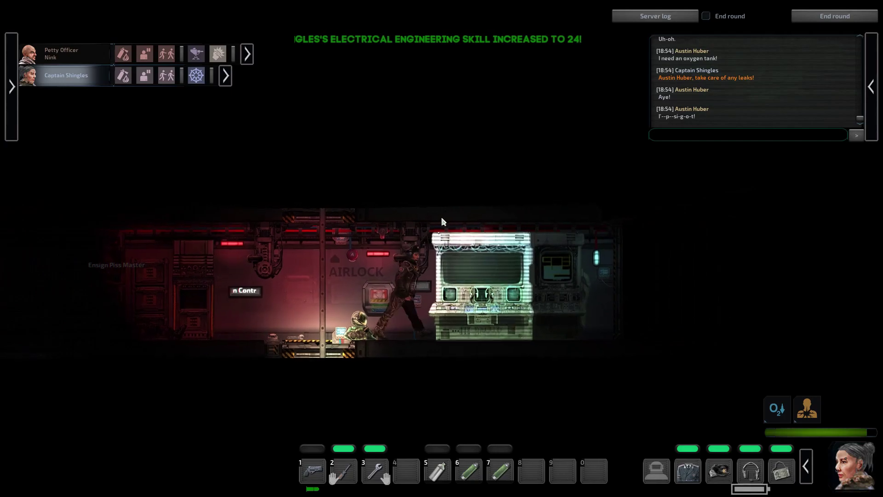
pyautogui.press('e')
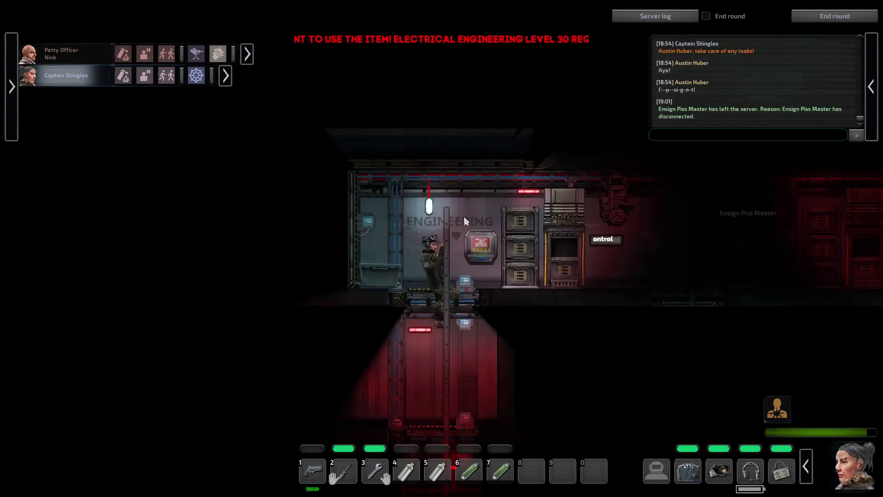
pyautogui.press('w')
pyautogui.press('d')
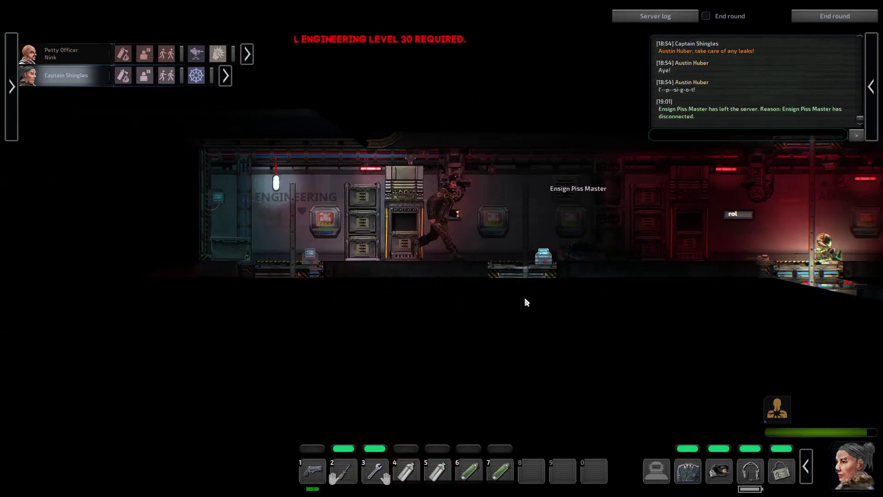
pyautogui.press('d')
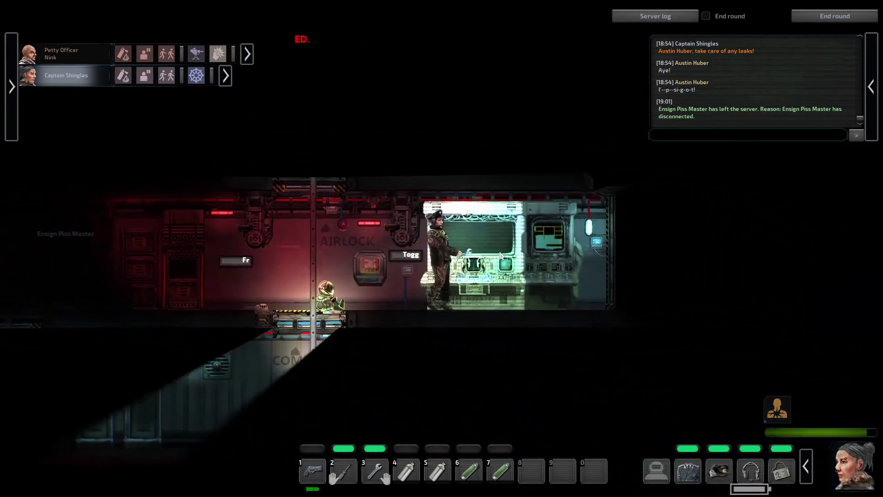
pyautogui.press('e')
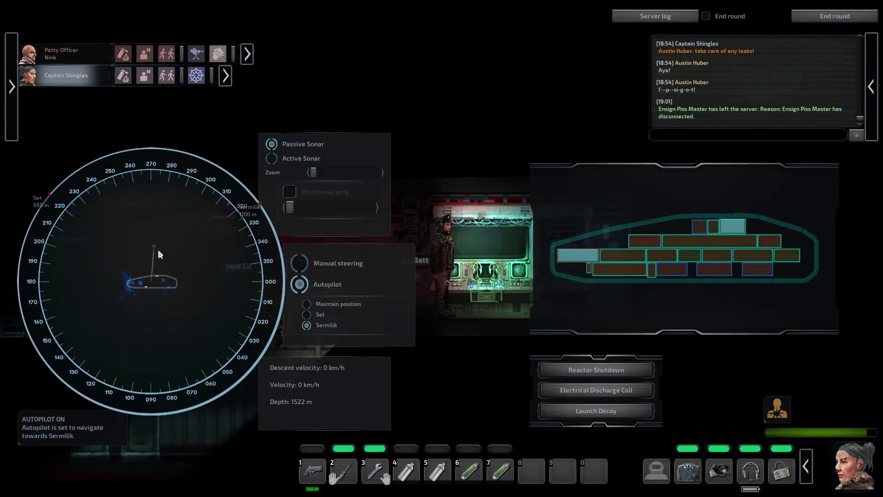
pyautogui.moveTo(577, 255)
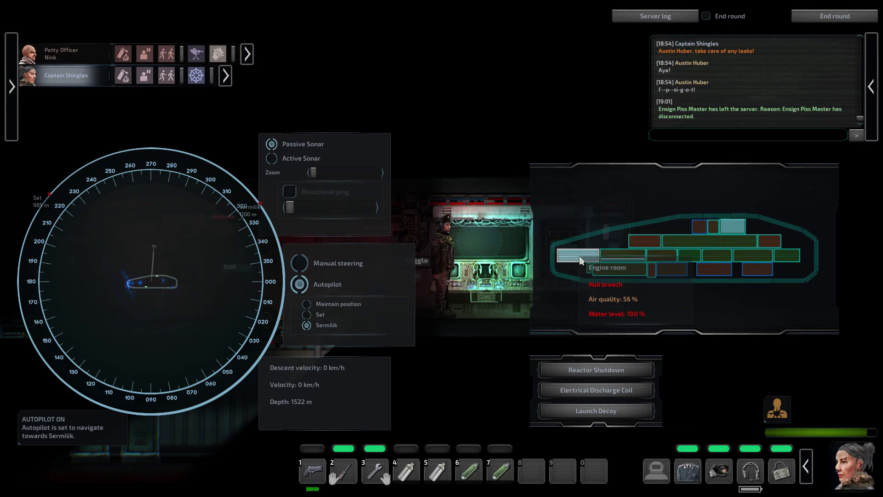
# Step away from the navigation console and return to reopen it
pyautogui.press('a')
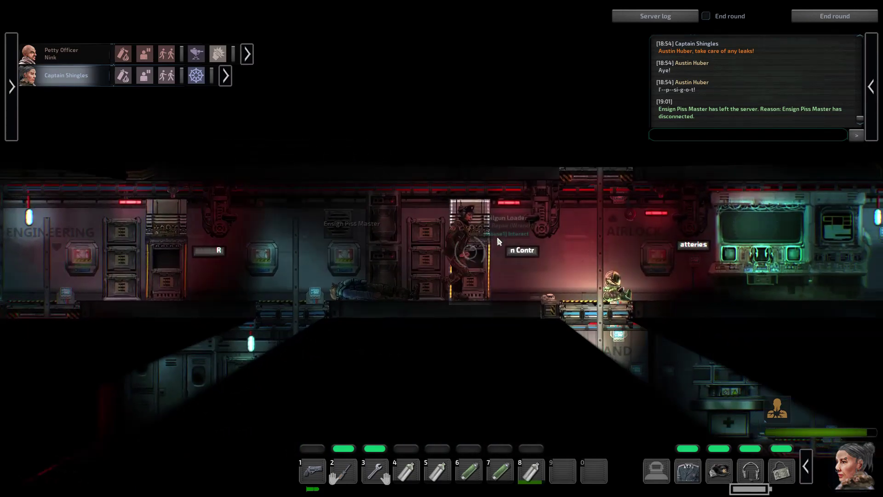
pyautogui.press('d')
pyautogui.press('e')
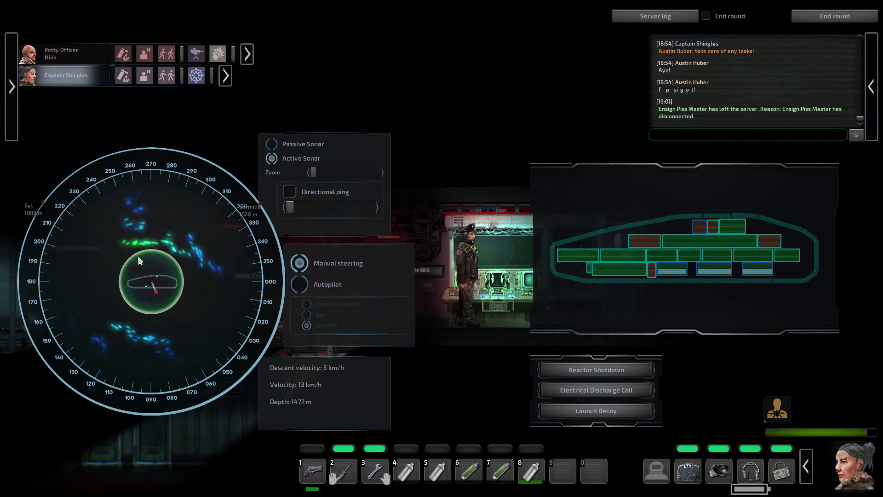
# Steer the submarine up-left on the sonar display, then dock at Sermilik
pyautogui.click(167, 272)
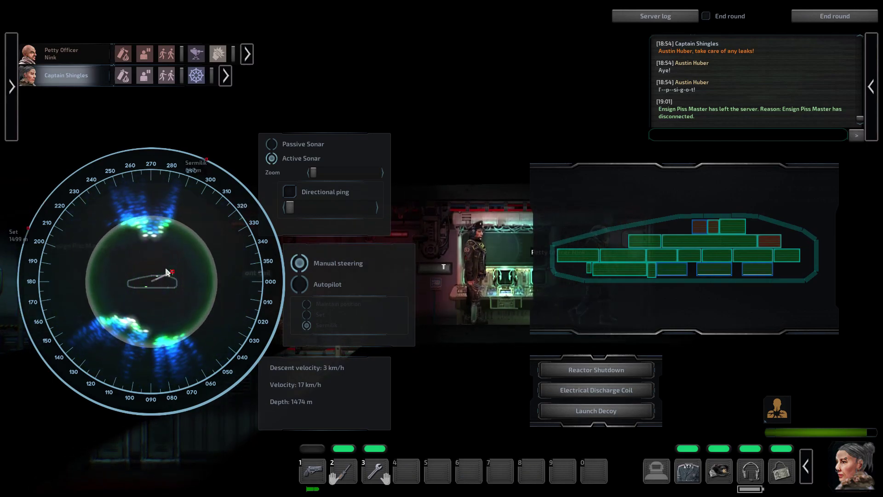
pyautogui.click(165, 270)
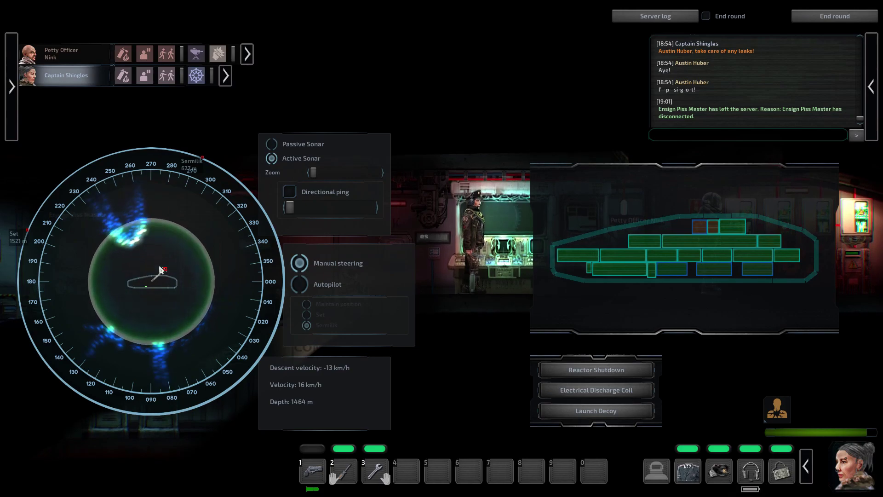
pyautogui.click(160, 267)
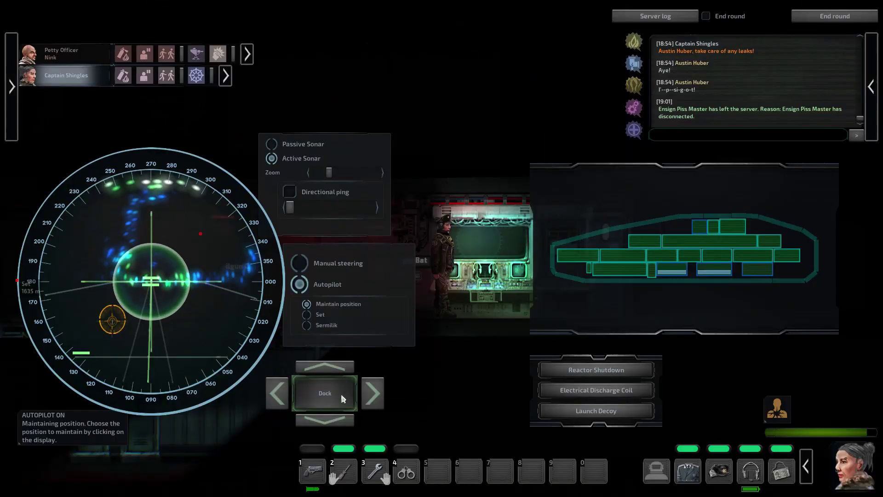
pyautogui.click(341, 394)
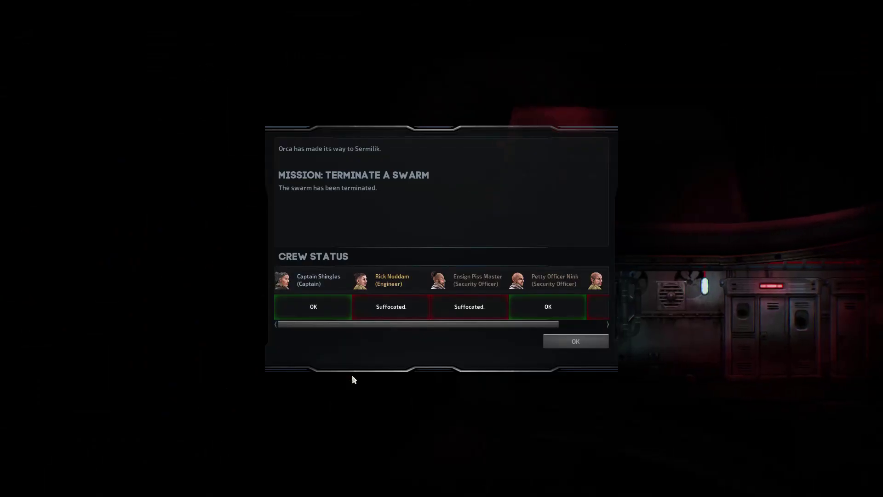
pyautogui.scroll(-1, 447, 314)
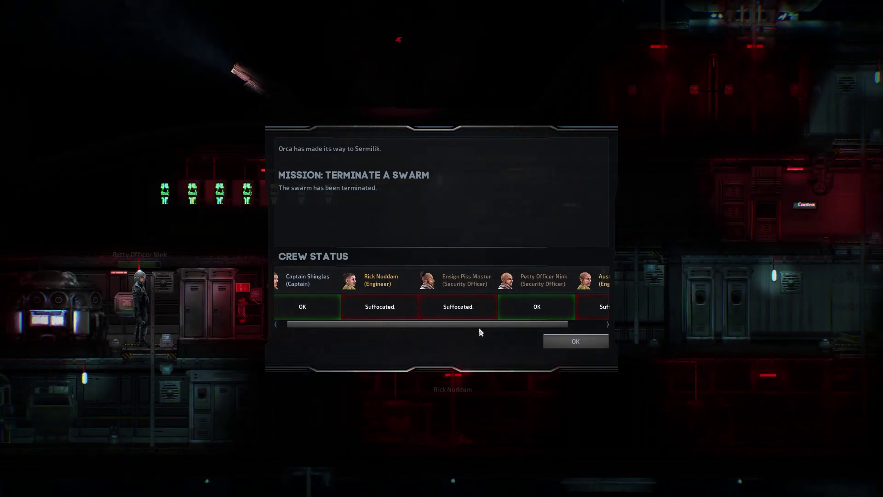
pyautogui.scroll(-2, 476, 327)
pyautogui.scroll(-2, 490, 329)
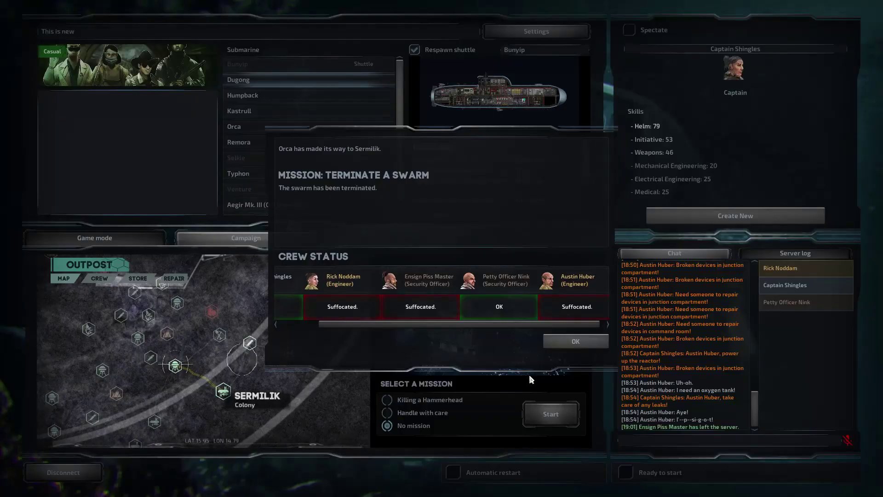
# Dismiss the round summary, then go from the Crew panel to the outpost Store
pyautogui.click(575, 340)
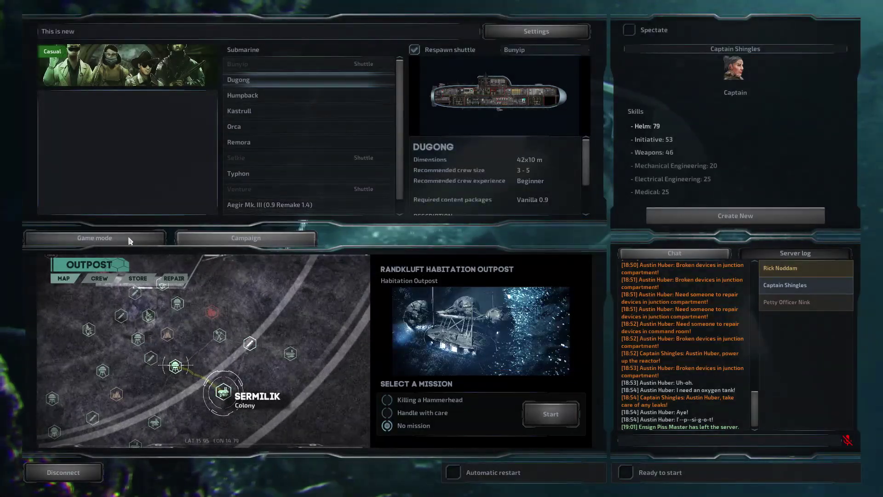
pyautogui.click(100, 278)
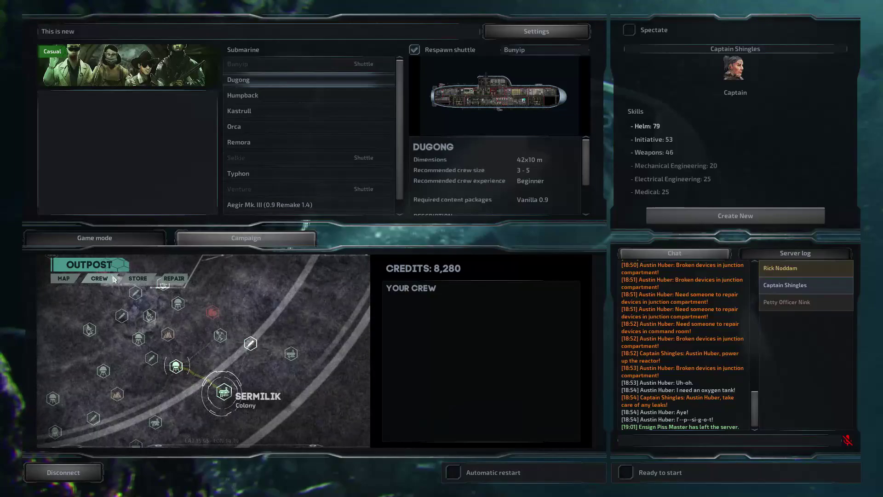
pyautogui.click(138, 278)
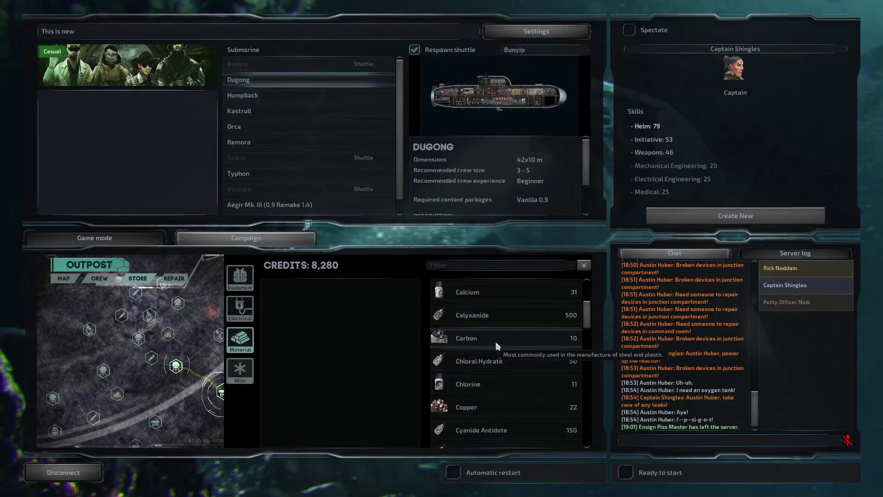
pyautogui.scroll(-3, 457, 342)
pyautogui.scroll(-3, 454, 367)
pyautogui.scroll(-2, 547, 388)
pyautogui.scroll(4, 549, 375)
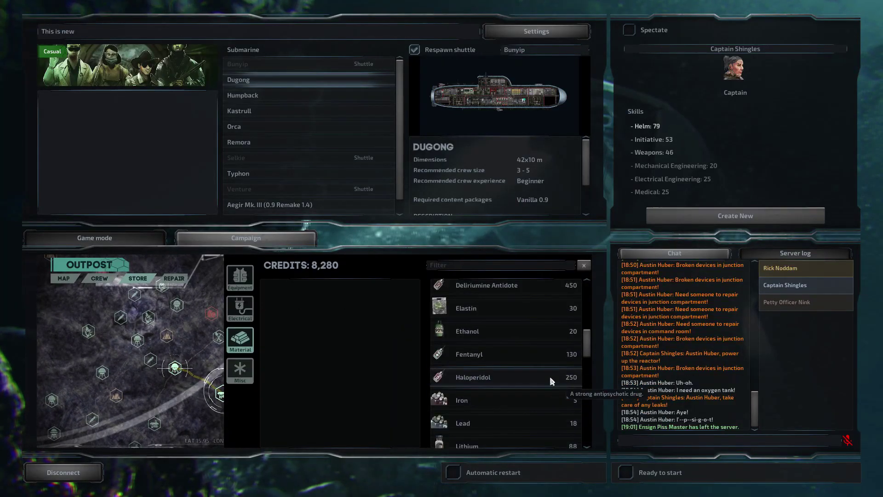
pyautogui.scroll(-3, 550, 376)
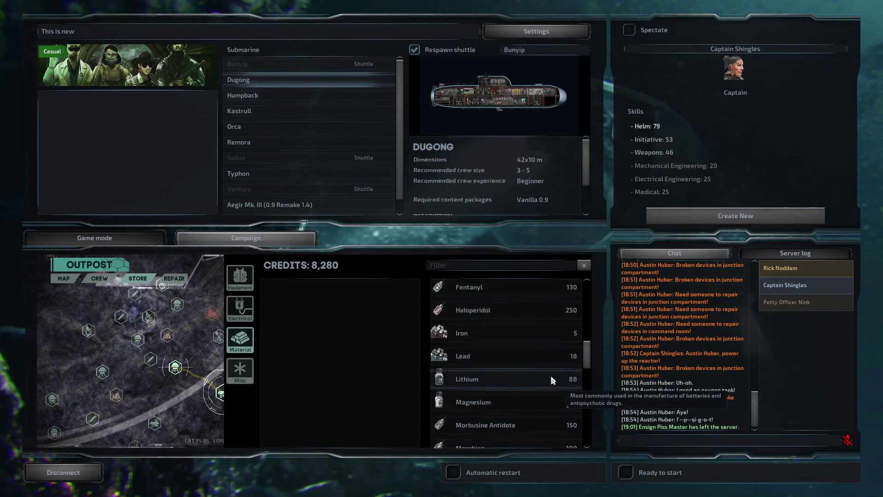